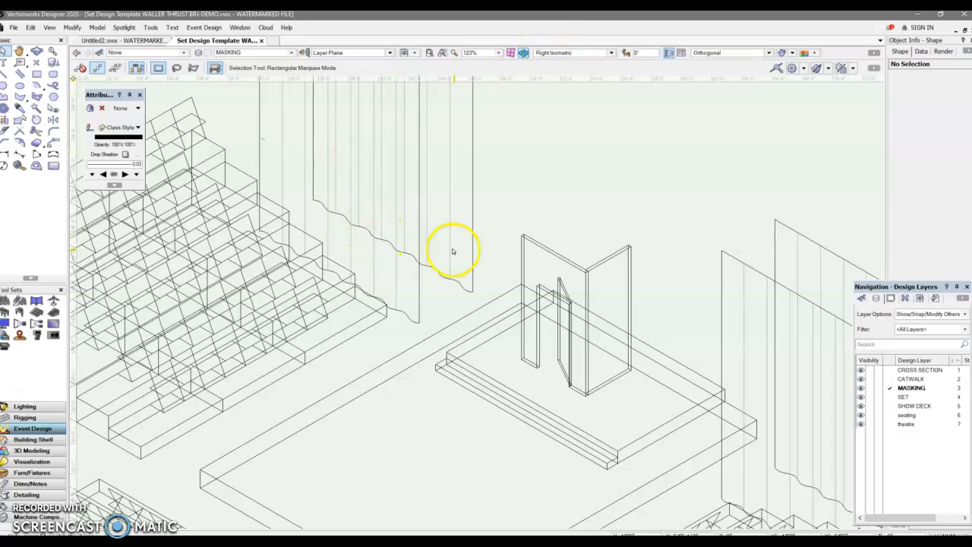
Step: Switch the drawing from the isometric view to Top/Plan
click(610, 54)
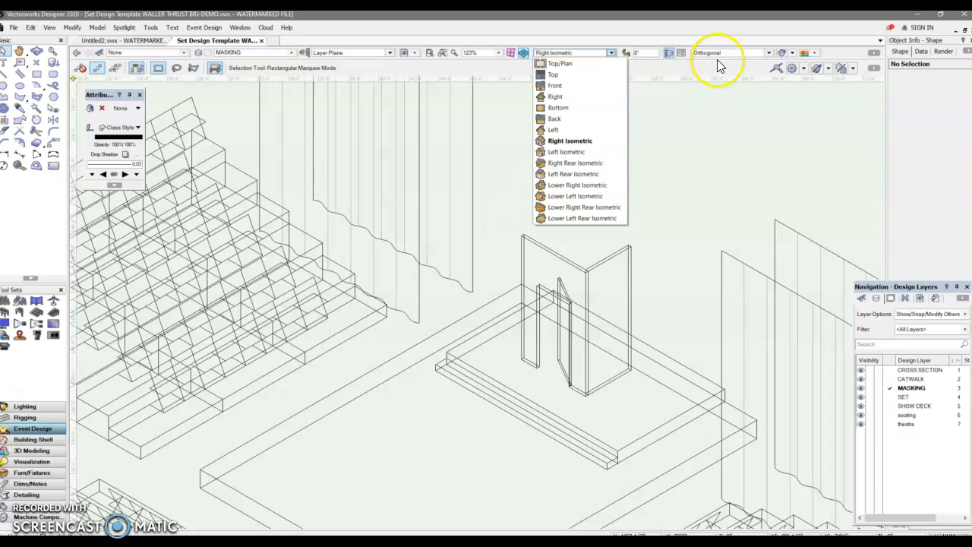
click(731, 144)
click(679, 196)
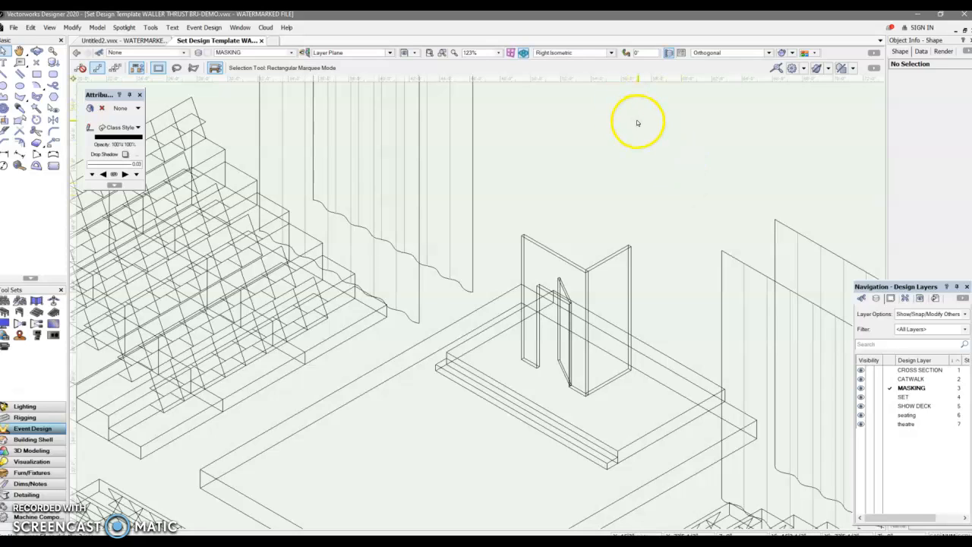
click(612, 53)
click(604, 63)
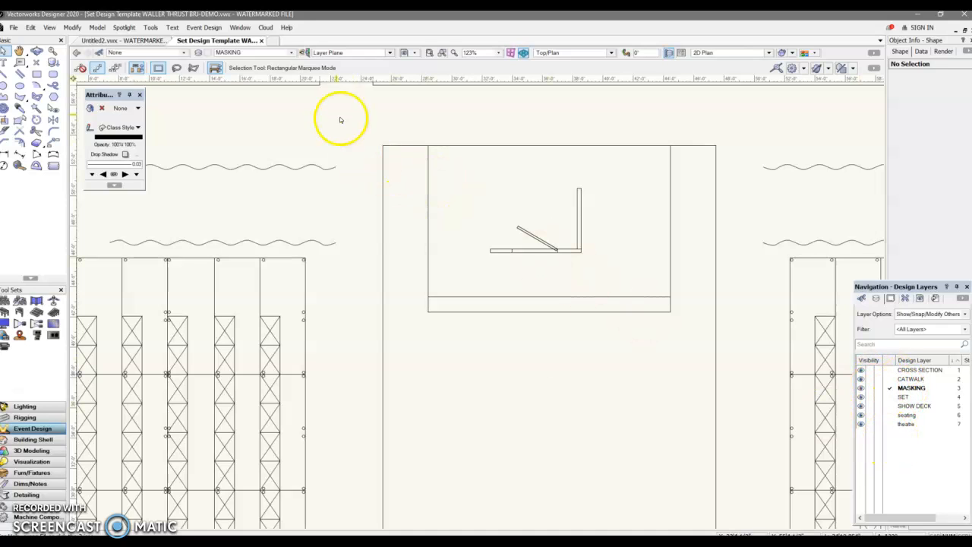
Step: Create a viewport of the plan on sheet layer Sht-1 [PLAN] with Hidden Line rendering
click(292, 53)
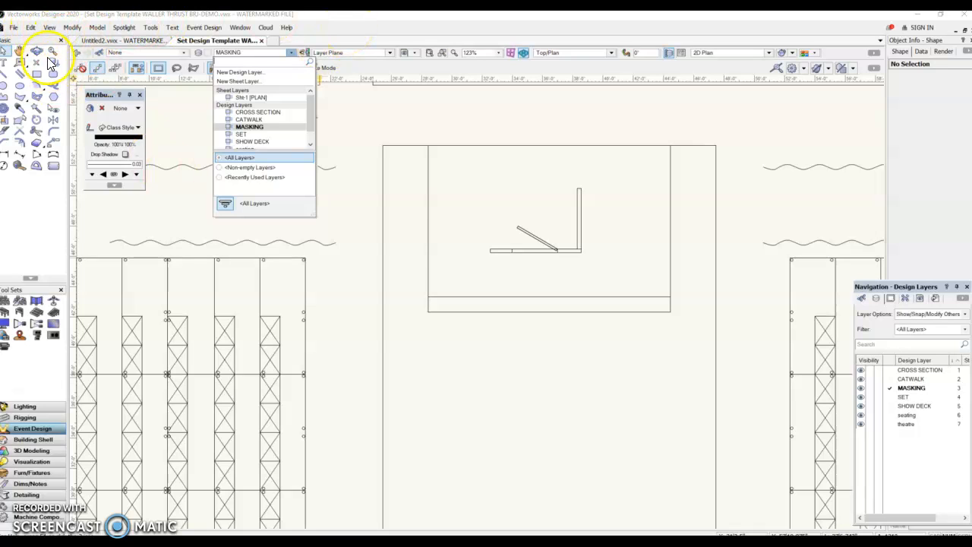
click(50, 31)
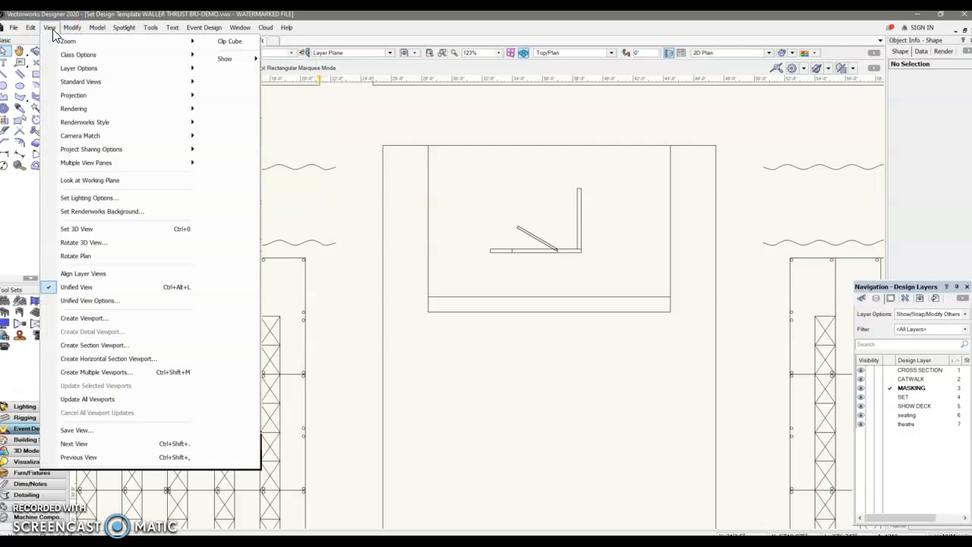
click(66, 320)
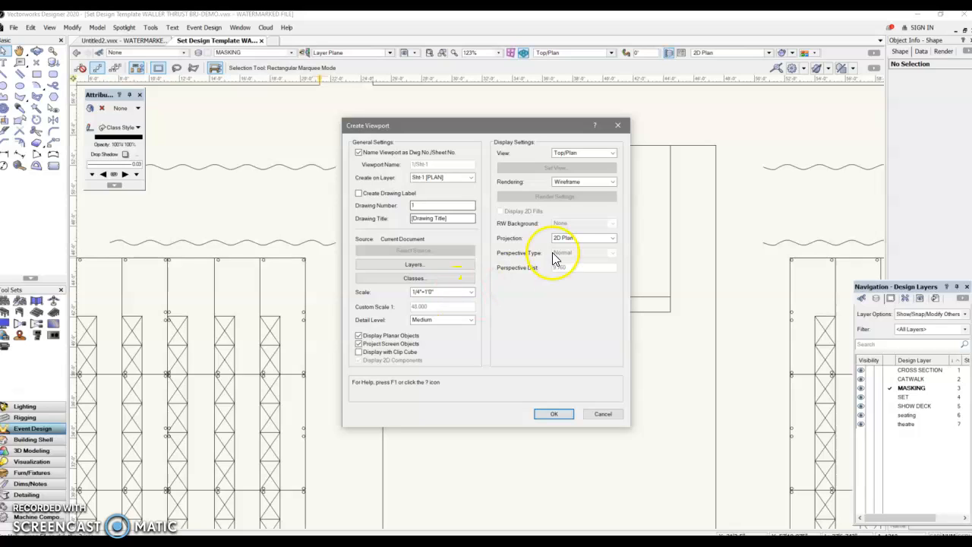
click(576, 182)
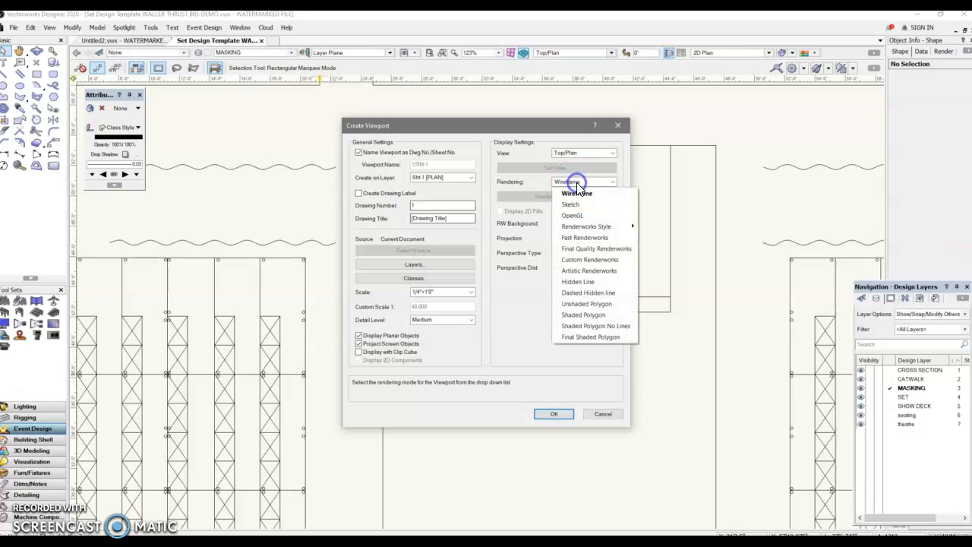
click(578, 285)
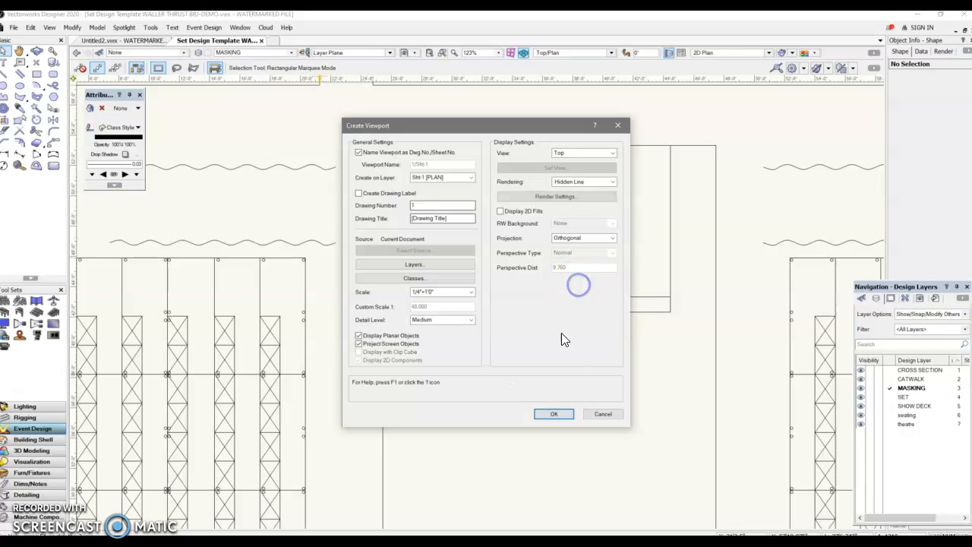
click(554, 416)
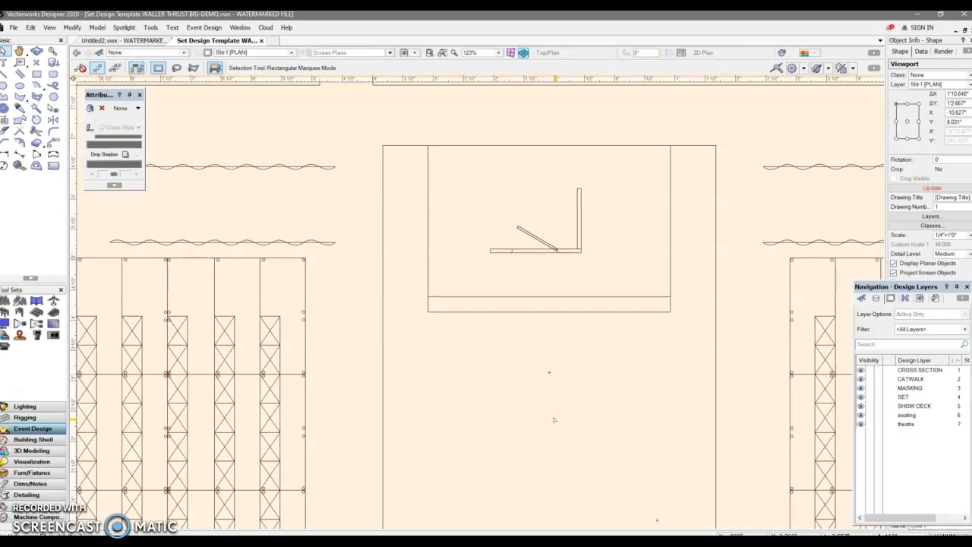
Step: Shift the plan viewport horizontally toward the left edge of the sheet and update its rendering
scroll(555, 419, down, 3)
middle_drag(581, 413, 521, 299)
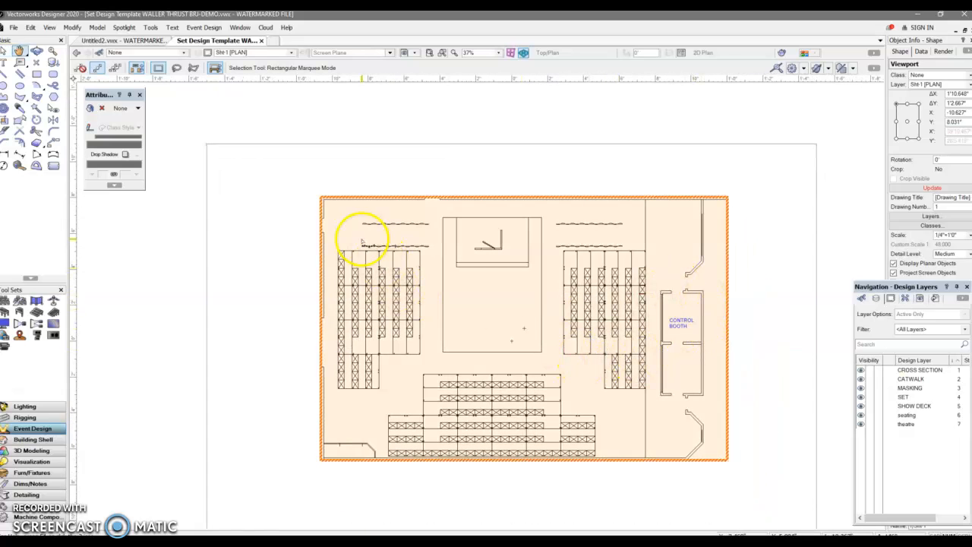
drag(323, 198, 276, 200)
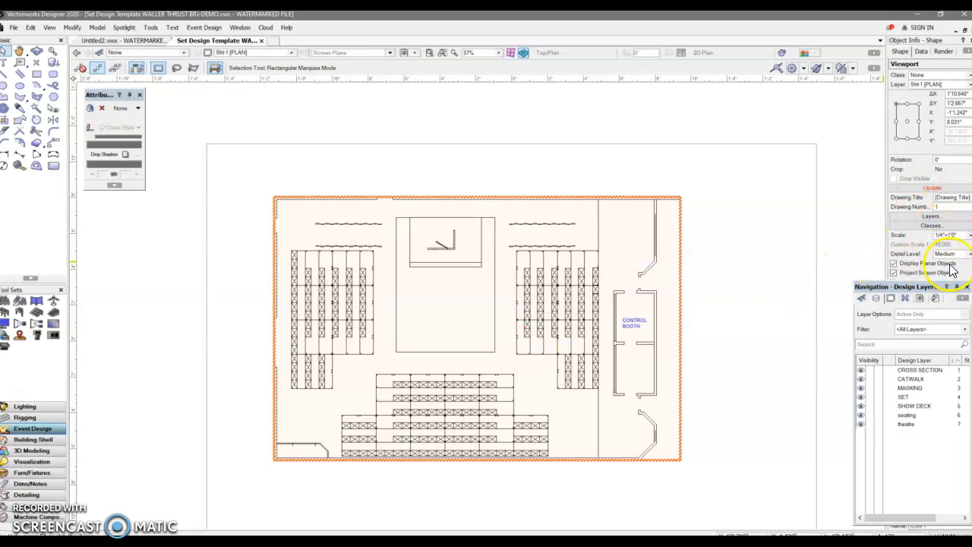
click(634, 323)
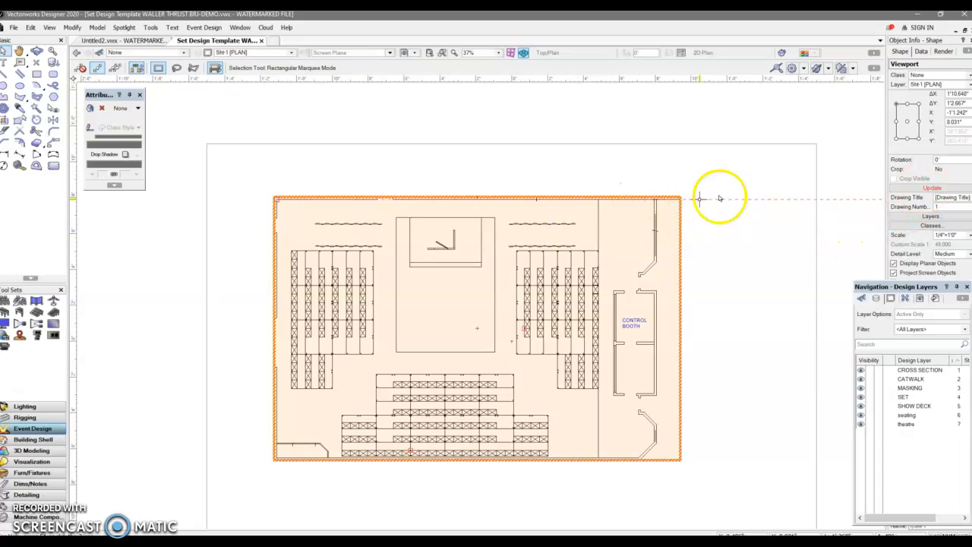
click(922, 189)
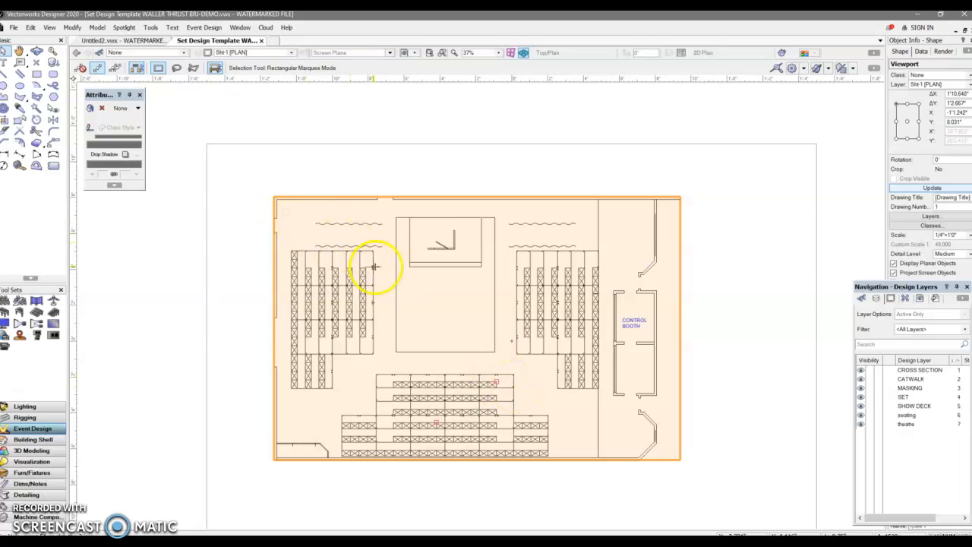
Step: Open the plan viewport's annotations for editing
double_click(423, 283)
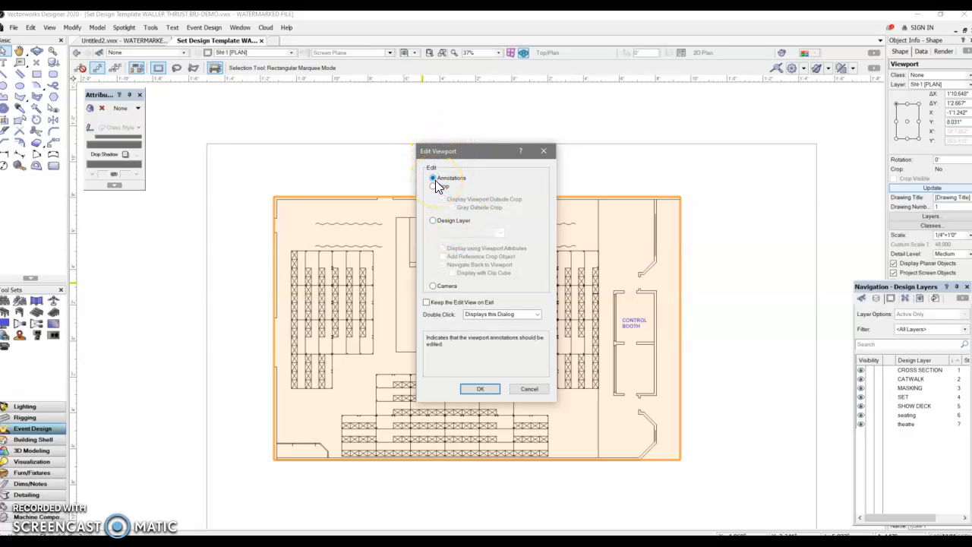
click(482, 389)
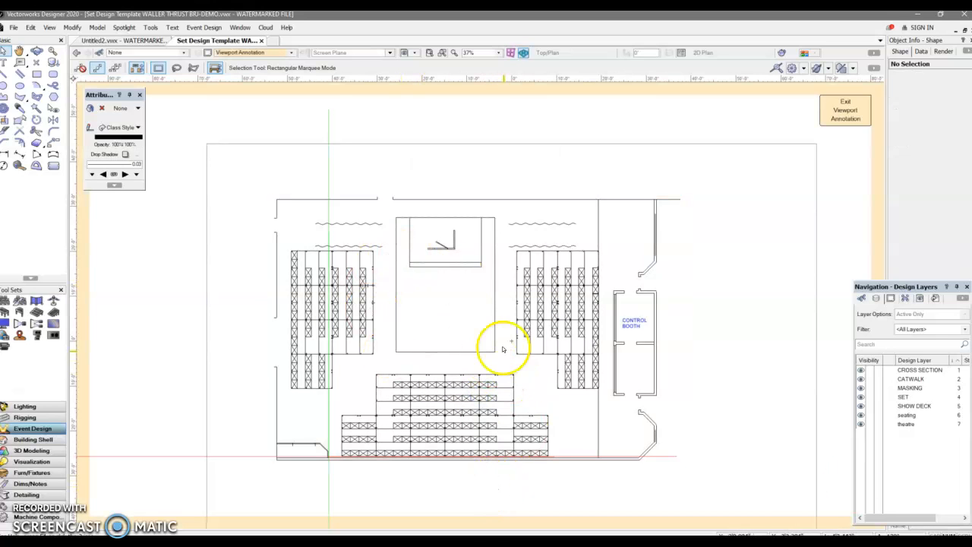
scroll(444, 374, up, 2)
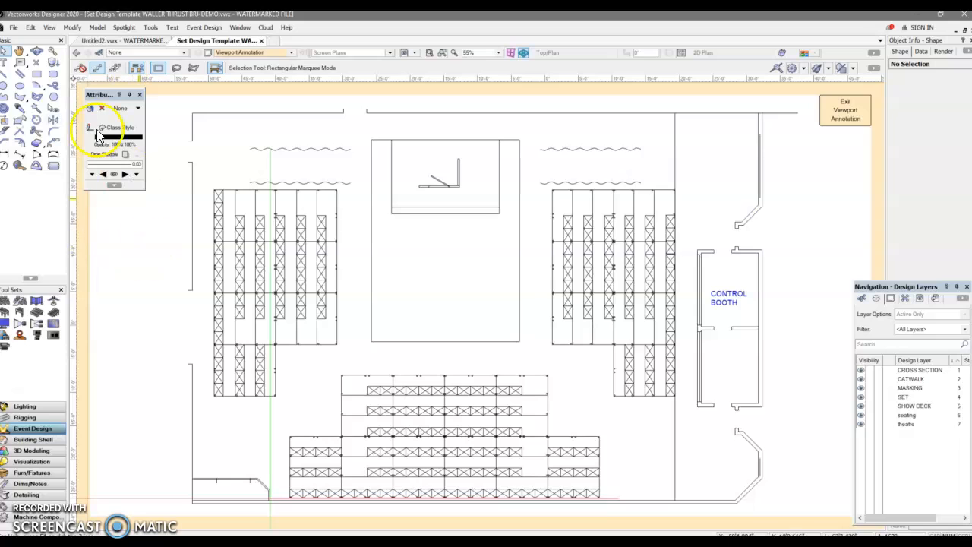
Step: Set the default pen colour to green for the annotation linework
click(6, 78)
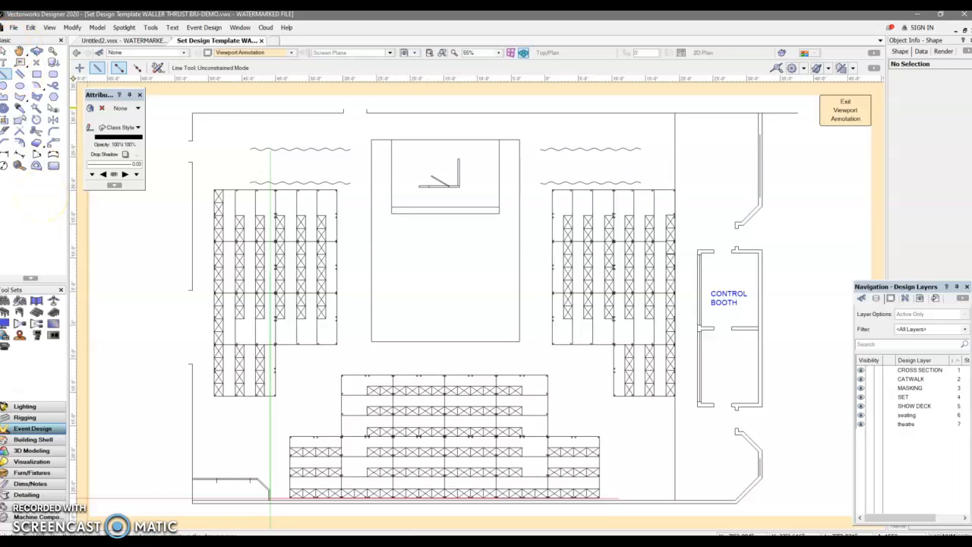
click(4, 51)
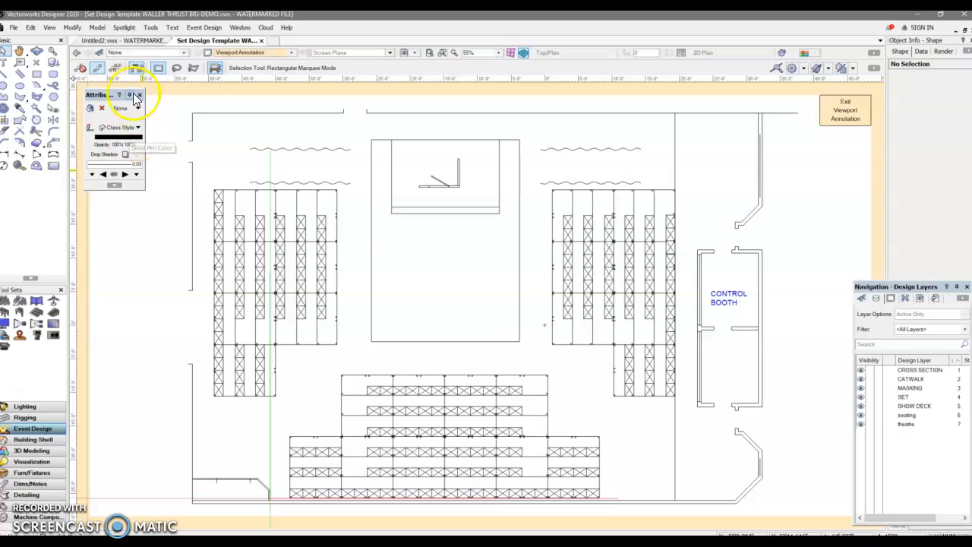
click(119, 143)
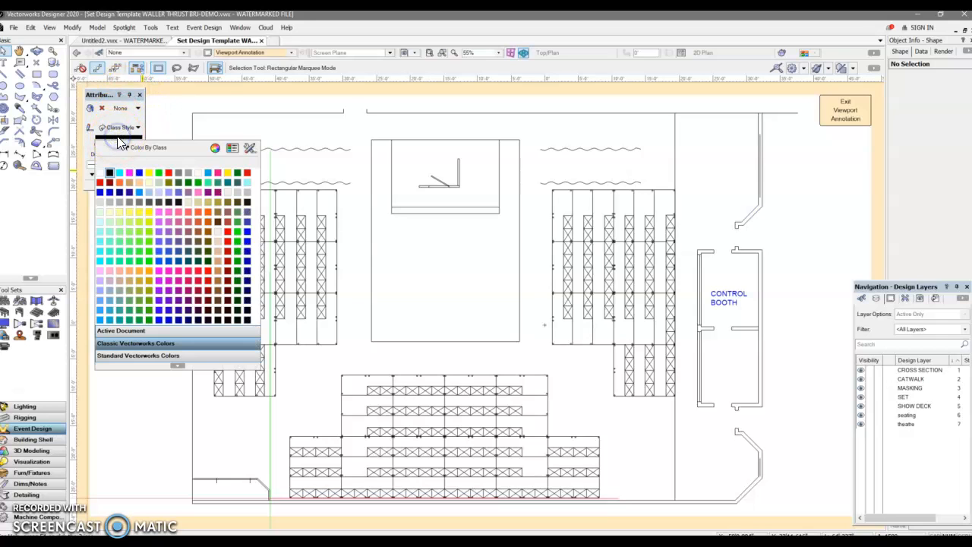
click(159, 174)
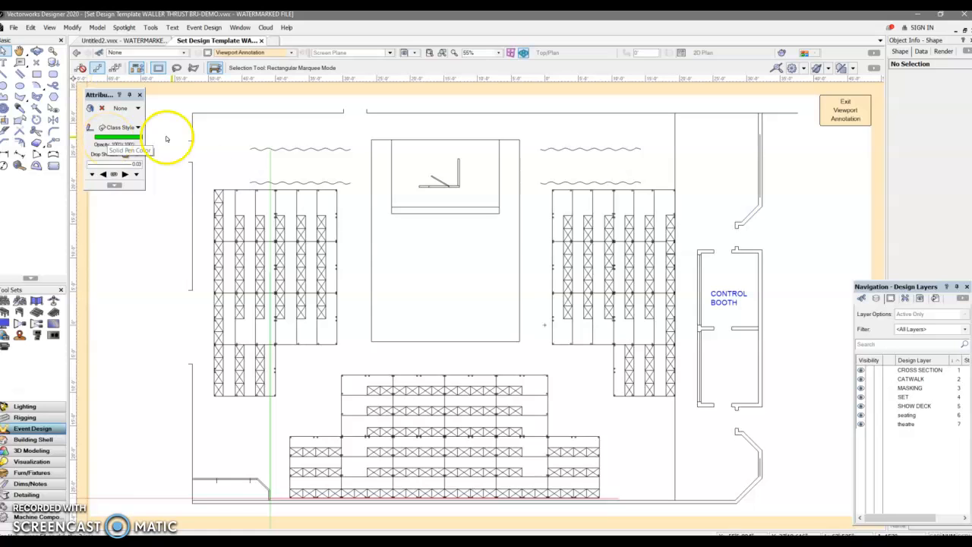
Step: Draw a vertical centre line through the stage and extend its lower end past the stage front, about 33'9" long overall
click(5, 73)
drag(446, 341, 445, 128)
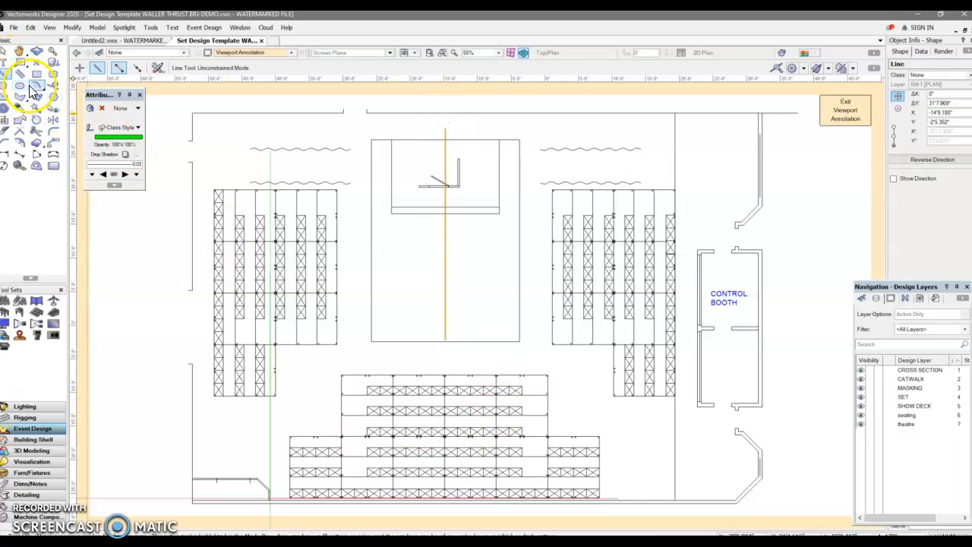
key(x)
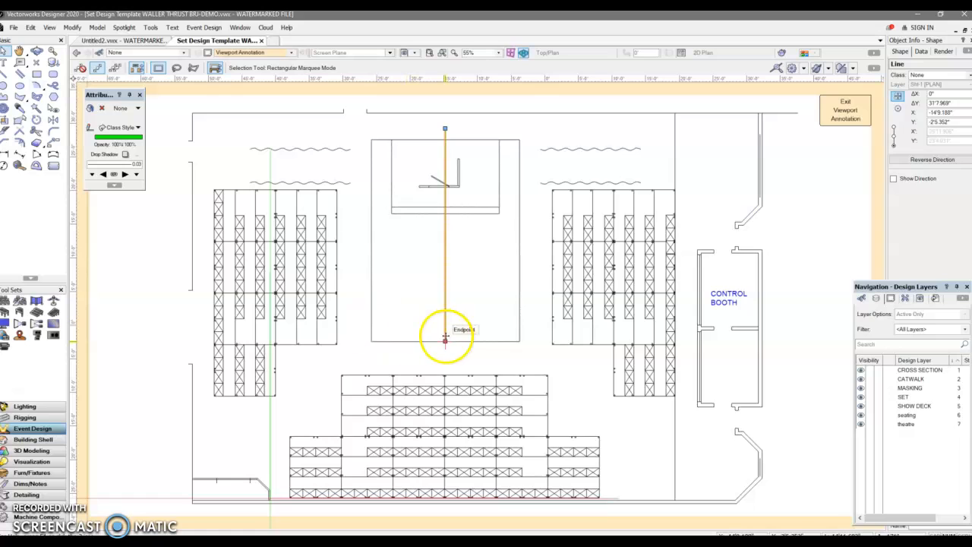
drag(445, 338, 445, 355)
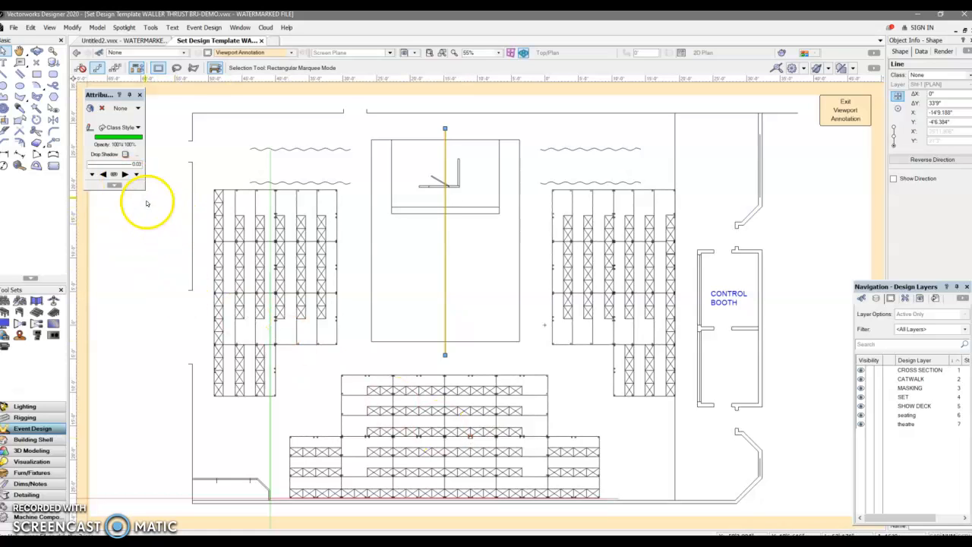
Step: Change the centre line's pen style to Line Type and set its thickness to 0.18
click(119, 127)
click(125, 172)
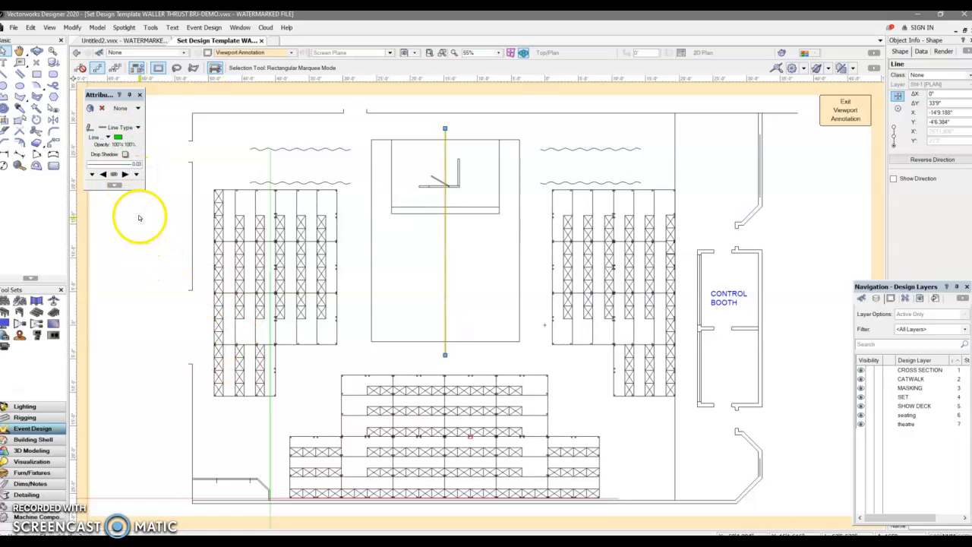
click(114, 164)
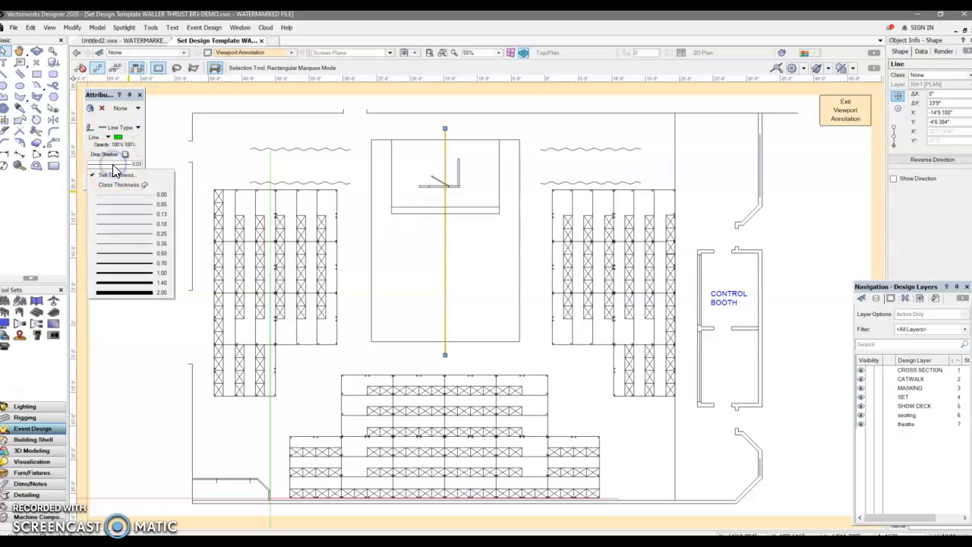
click(126, 224)
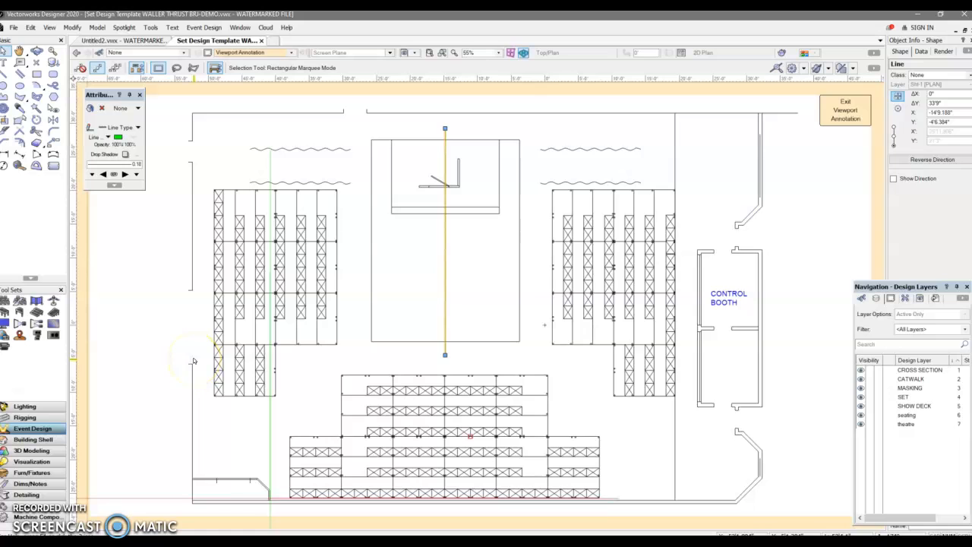
Step: Apply the dashed pattern Line Type-9 to the centre line, deselect it and check the result
click(101, 138)
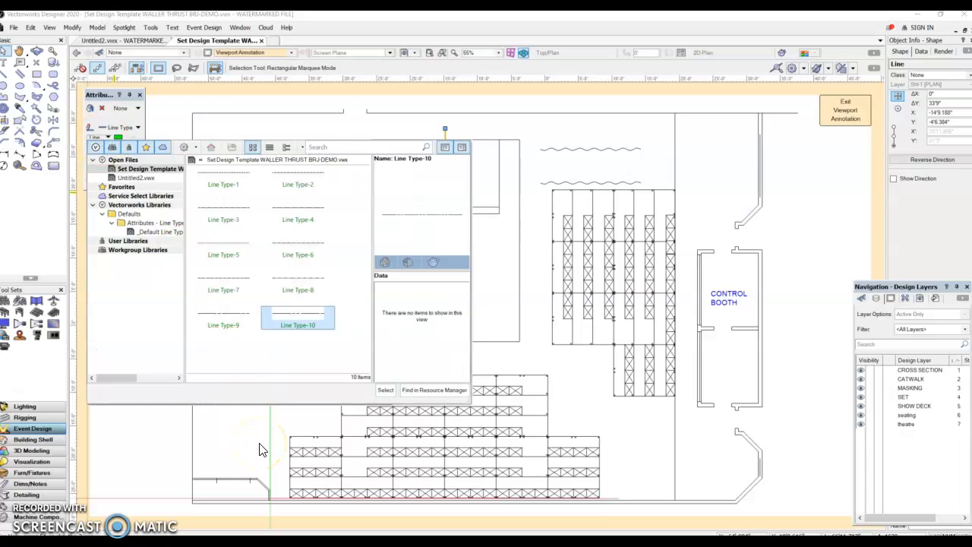
click(215, 323)
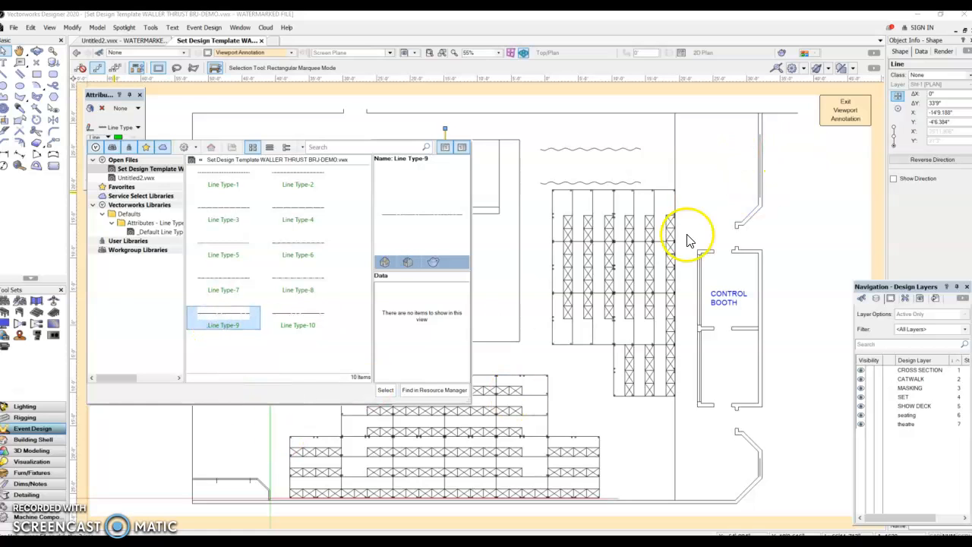
double_click(226, 323)
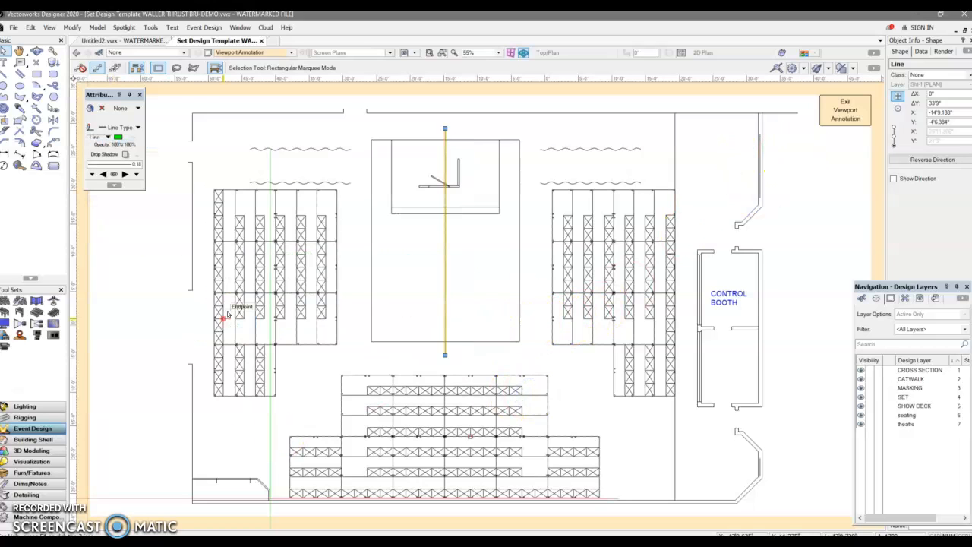
click(498, 457)
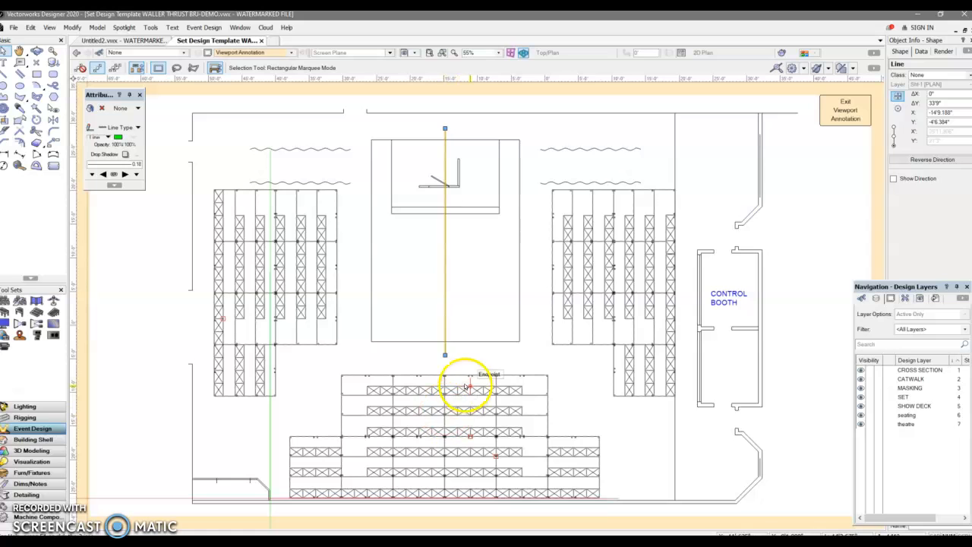
scroll(444, 354, up, 2)
scroll(444, 354, up, 3)
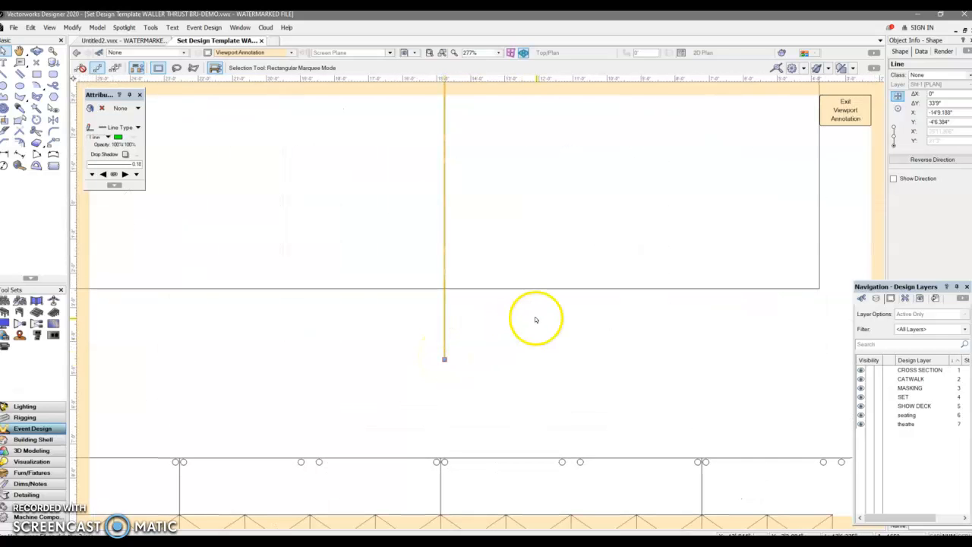
click(467, 314)
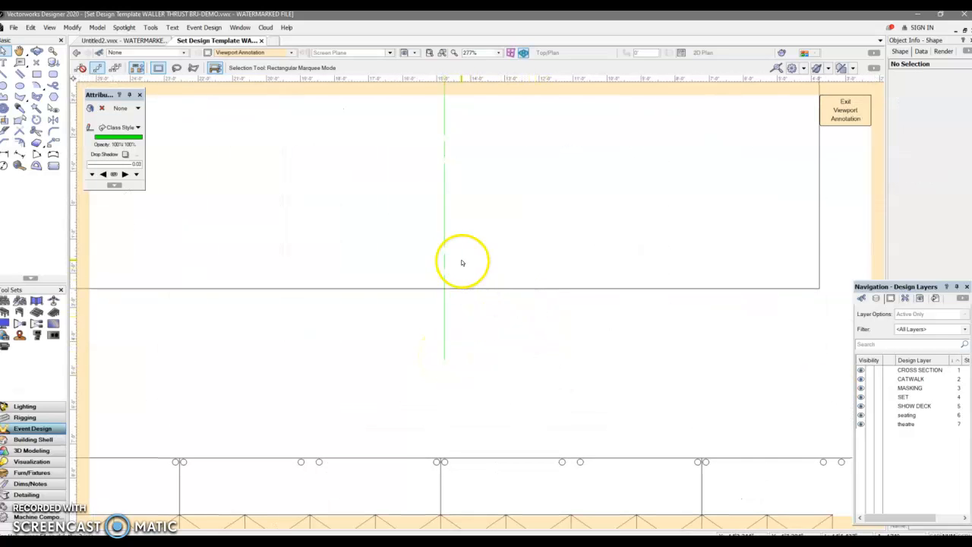
scroll(507, 404, down, 3)
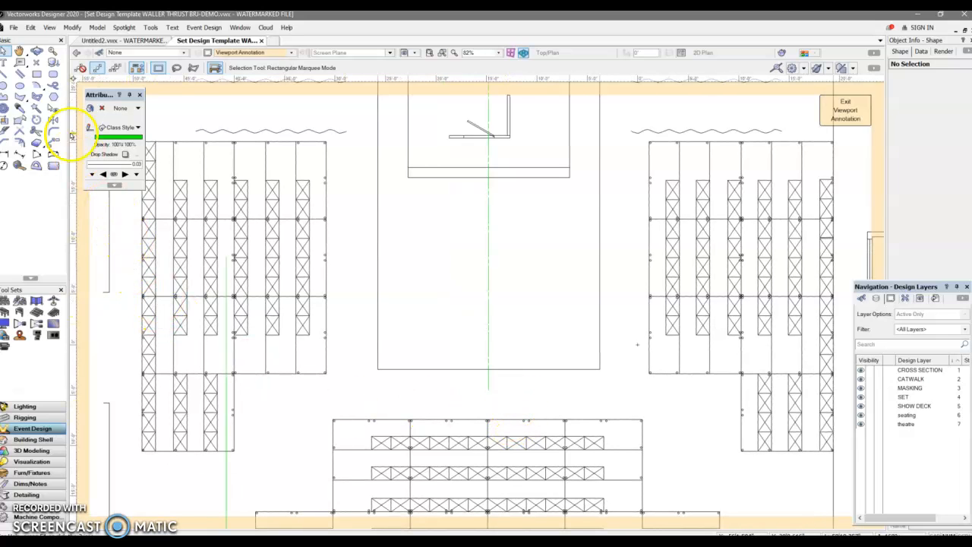
Step: Place two separate text labels, the letter C and the letter L, beside the lower end of the centre line
click(6, 70)
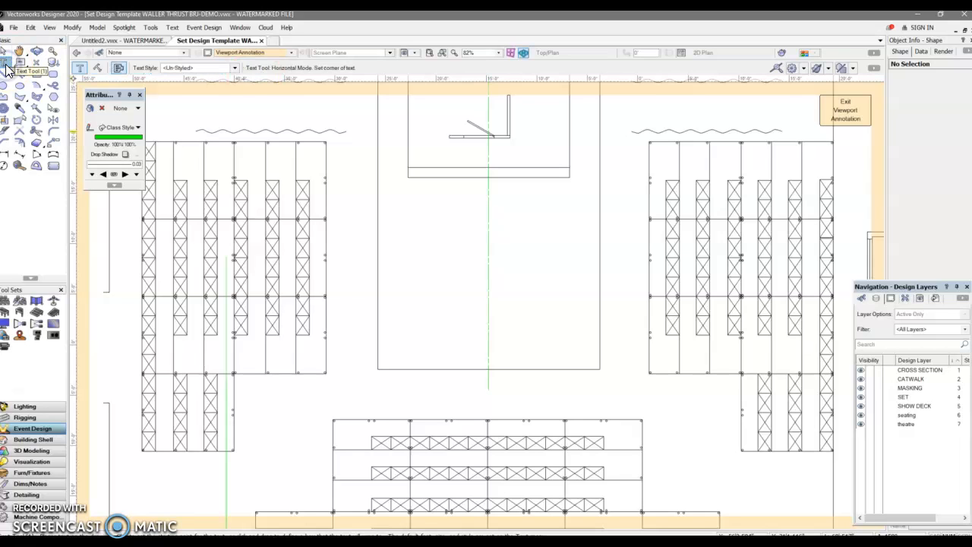
click(115, 144)
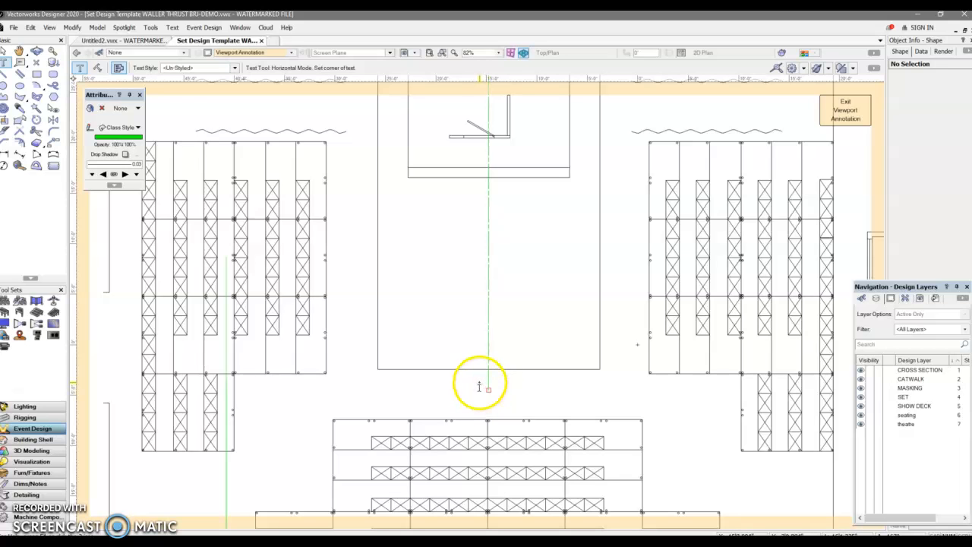
click(509, 385)
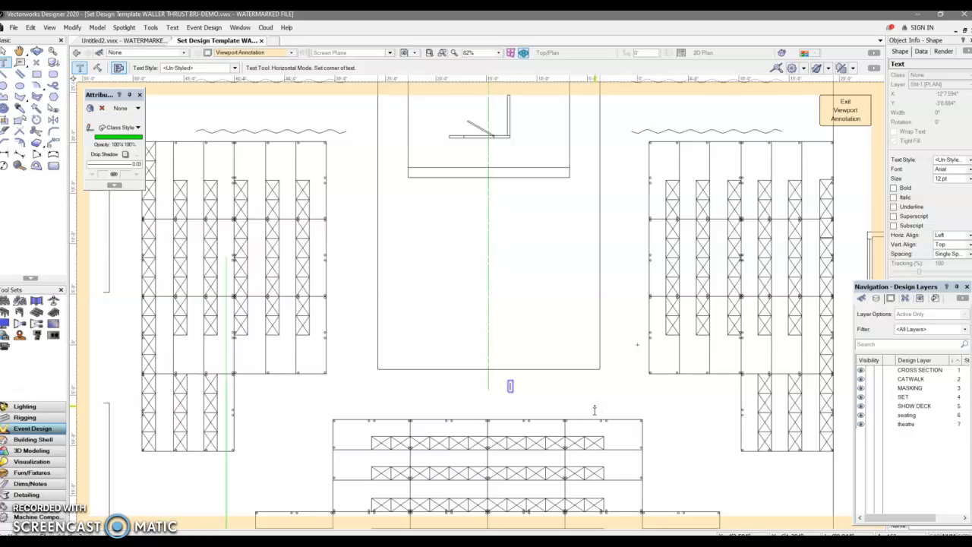
text(SSB2)
key(BackSpace)
key(BackSpace)
key(BackSpace)
key(BackSpace)
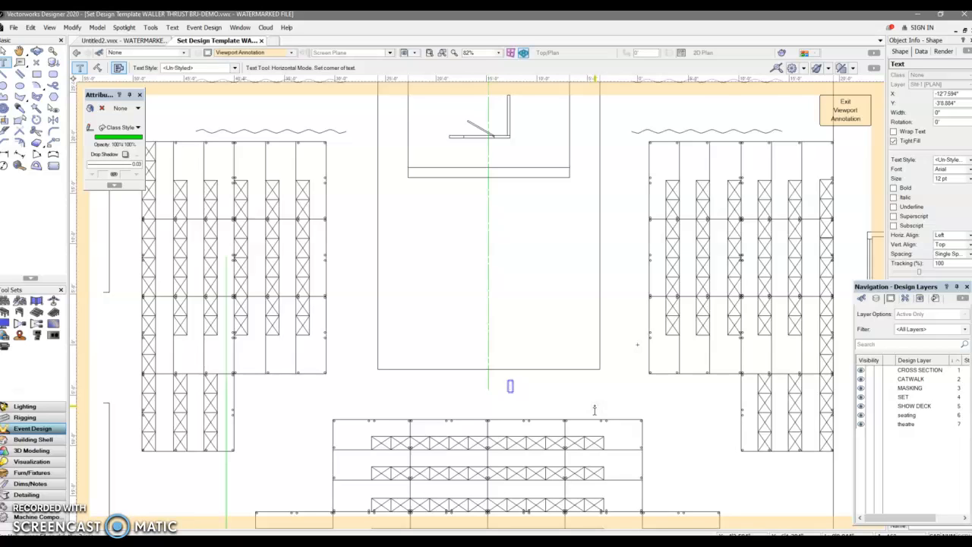
text(q)
click(543, 386)
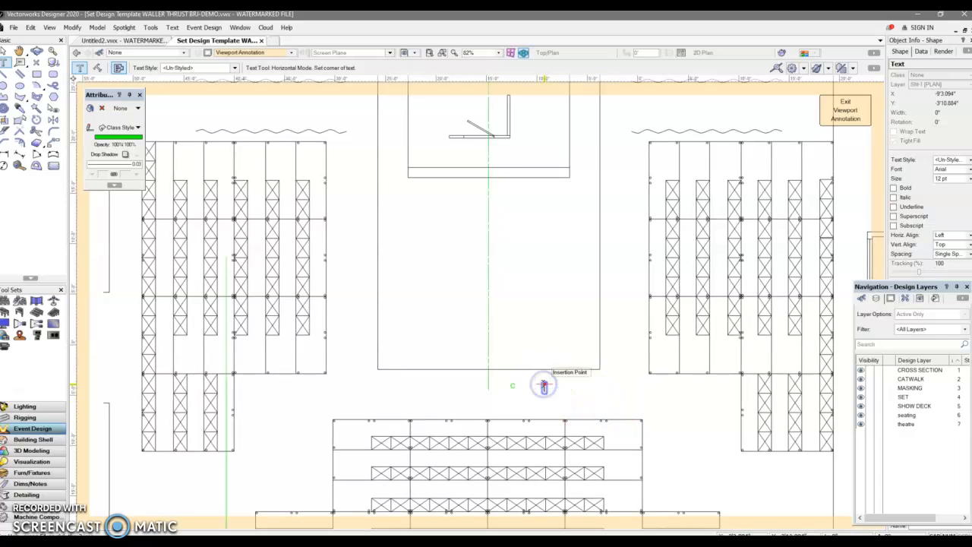
text(L)
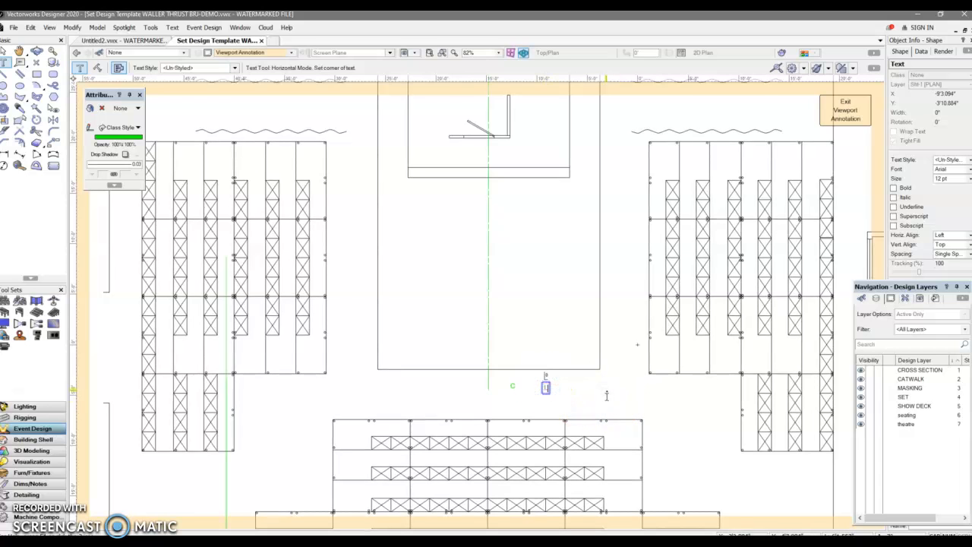
click(4, 51)
Step: Set the text size of both the C and the L labels to 24 pt
scroll(508, 380, up, 2)
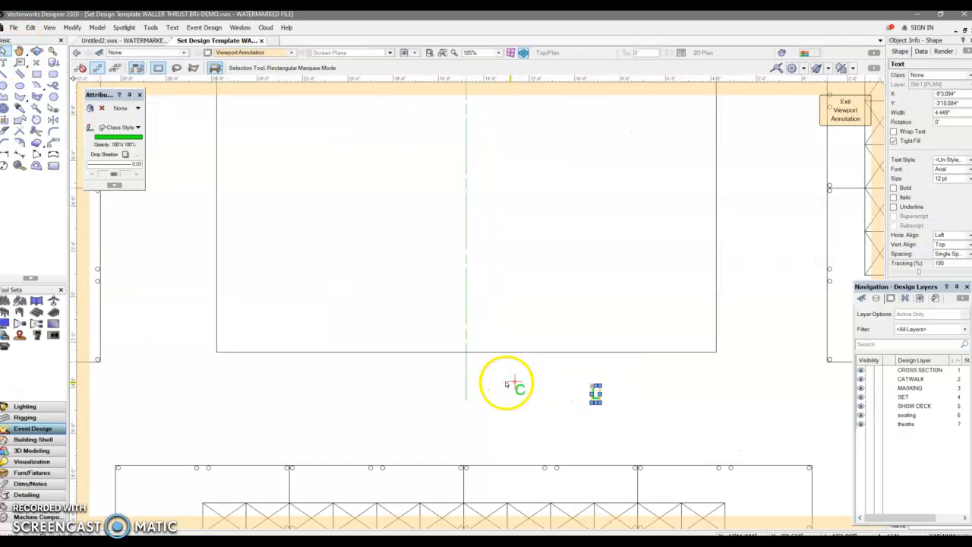
click(521, 390)
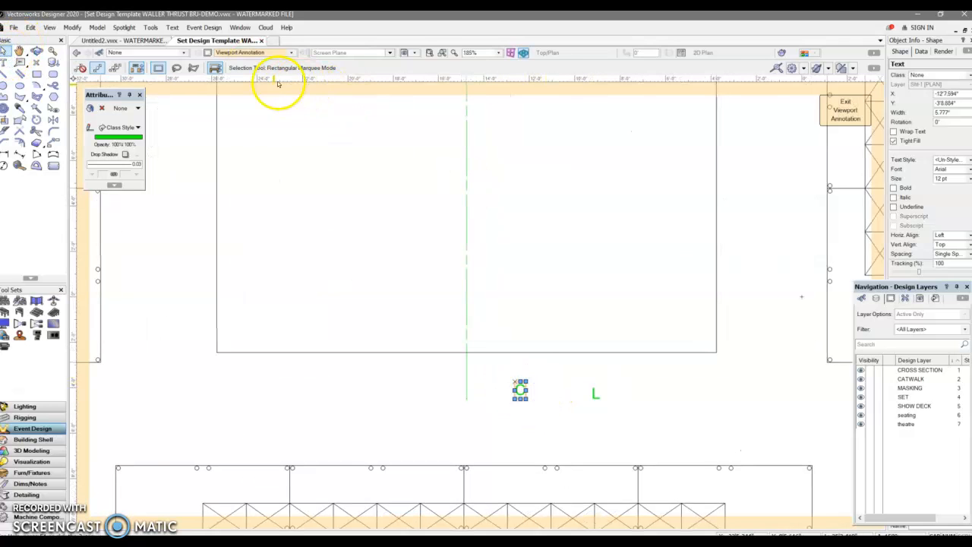
click(171, 29)
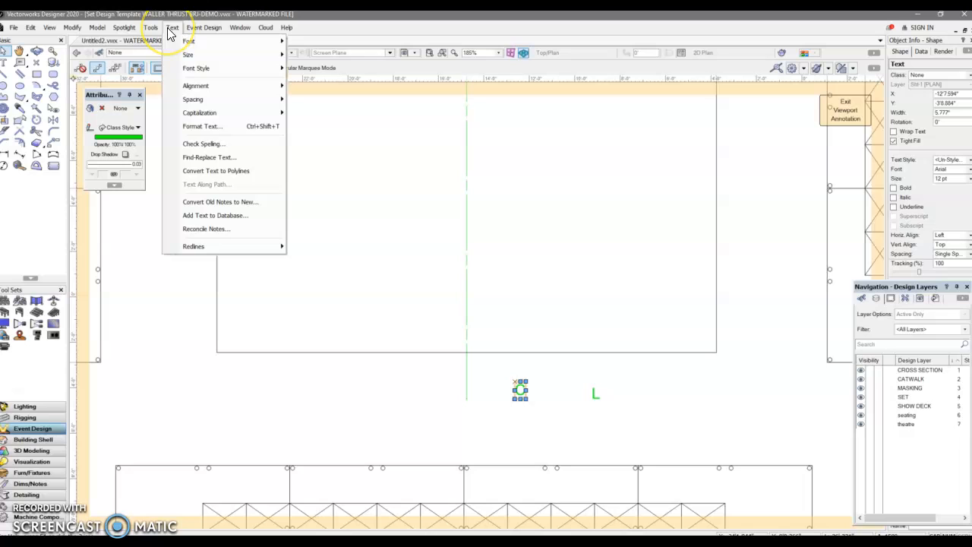
mouse_move(183, 56)
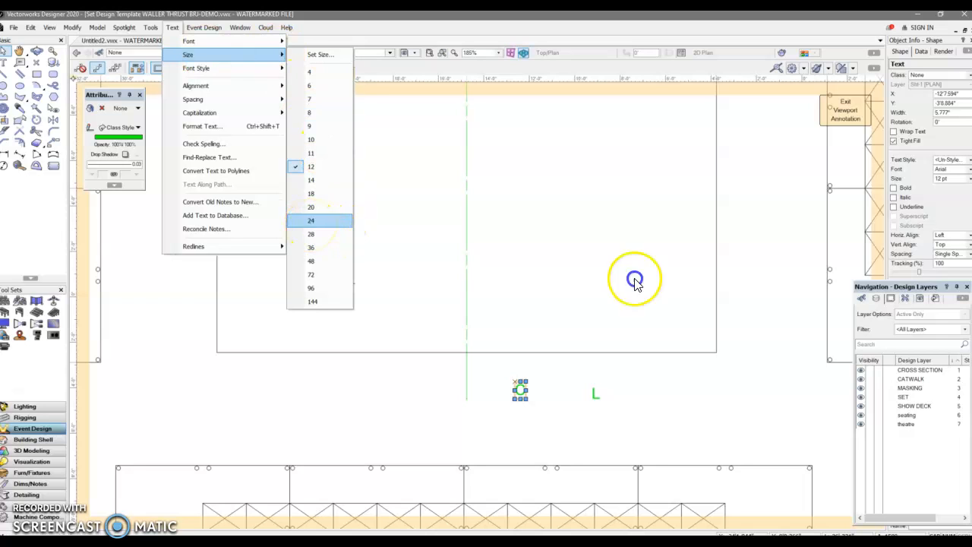
click(311, 222)
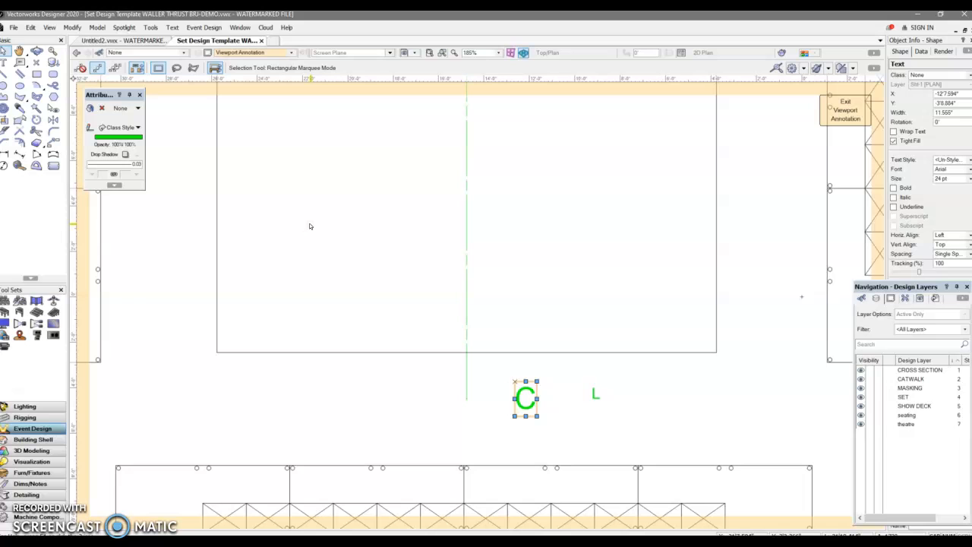
click(598, 400)
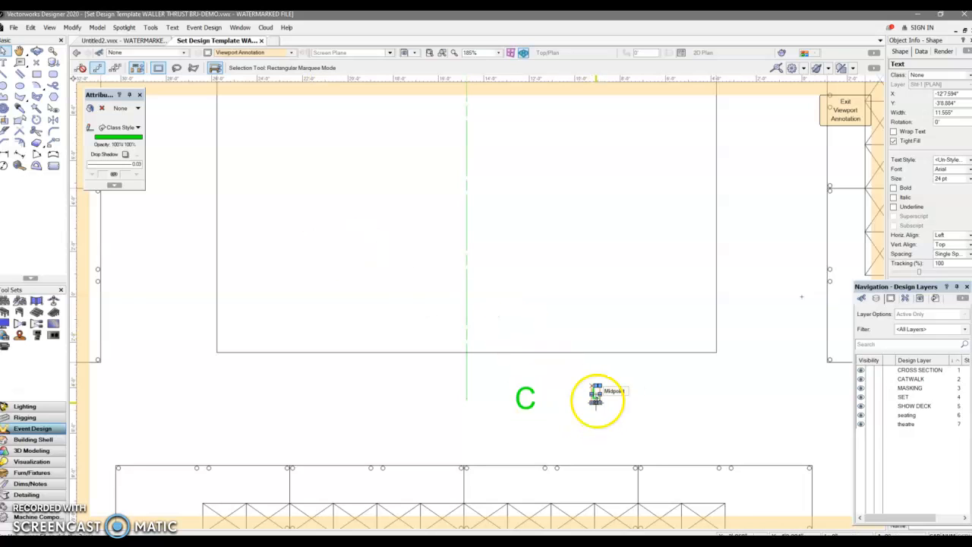
click(173, 31)
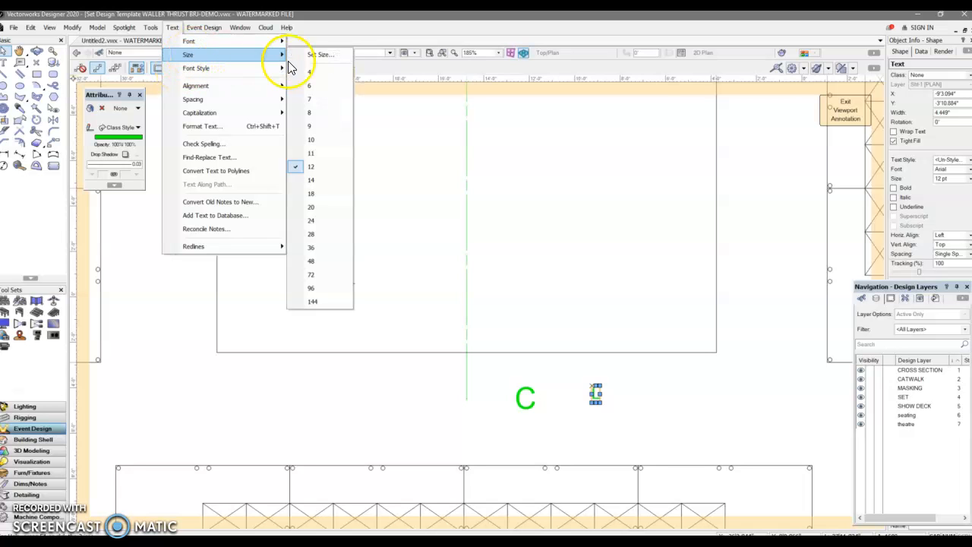
click(311, 220)
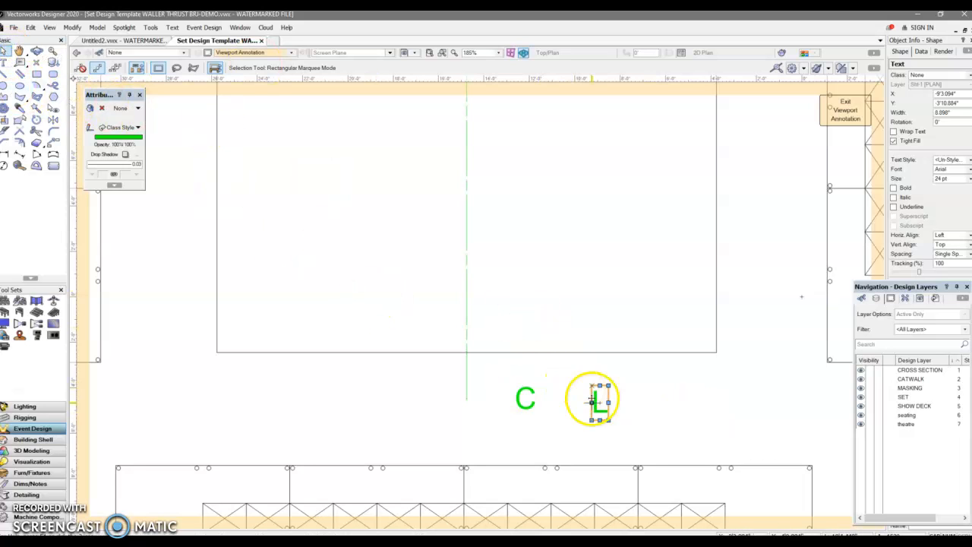
Step: Move the L so it overlaps the lower part of the C, forming a centre line symbol
drag(600, 405, 535, 410)
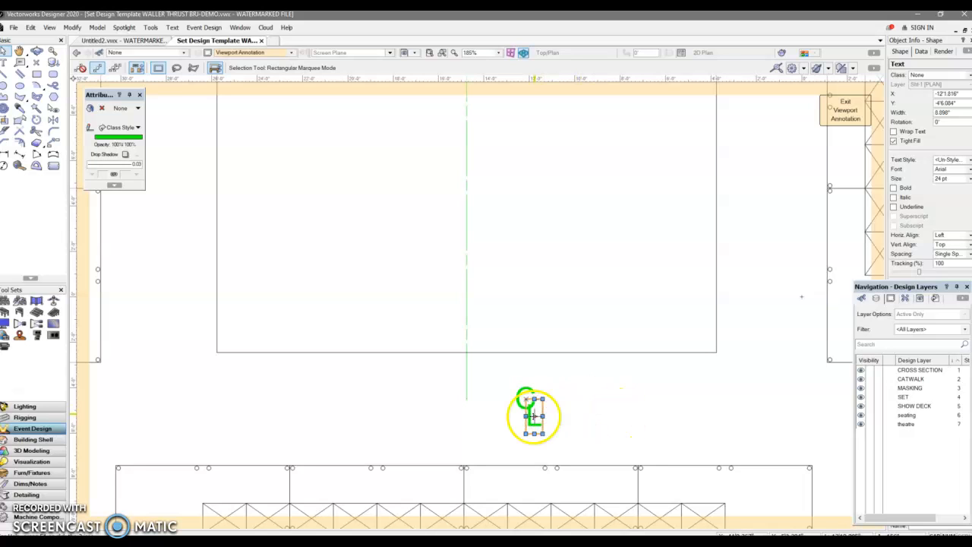
scroll(536, 414, up, 3)
click(510, 355)
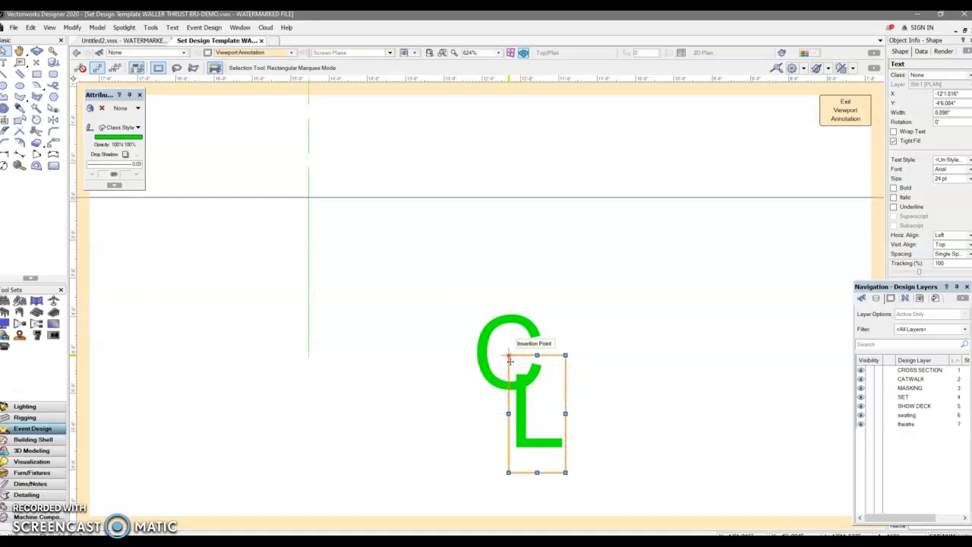
drag(509, 361, 504, 340)
scroll(660, 342, down, 2)
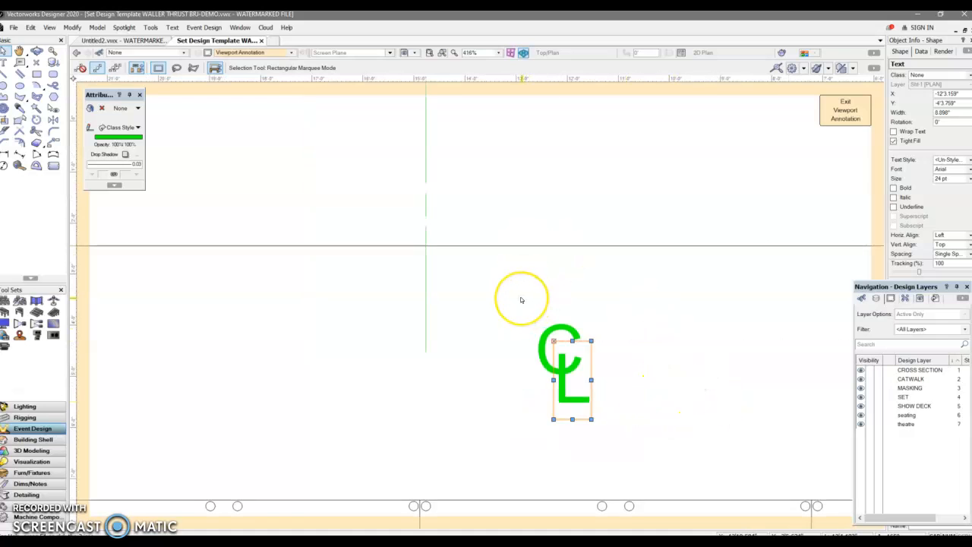
Step: Group the C and L letters and move the group onto the lower end of the centre line
click(582, 230)
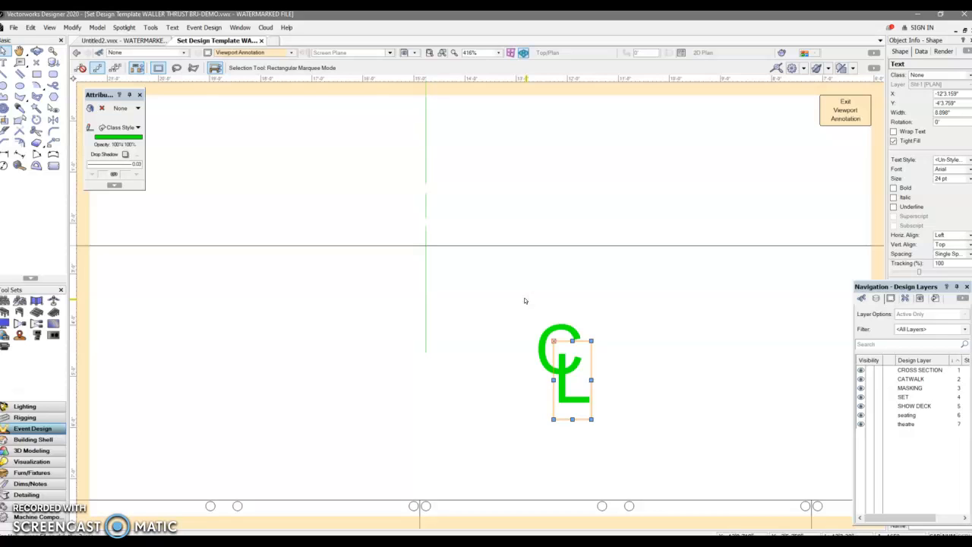
drag(526, 298, 647, 442)
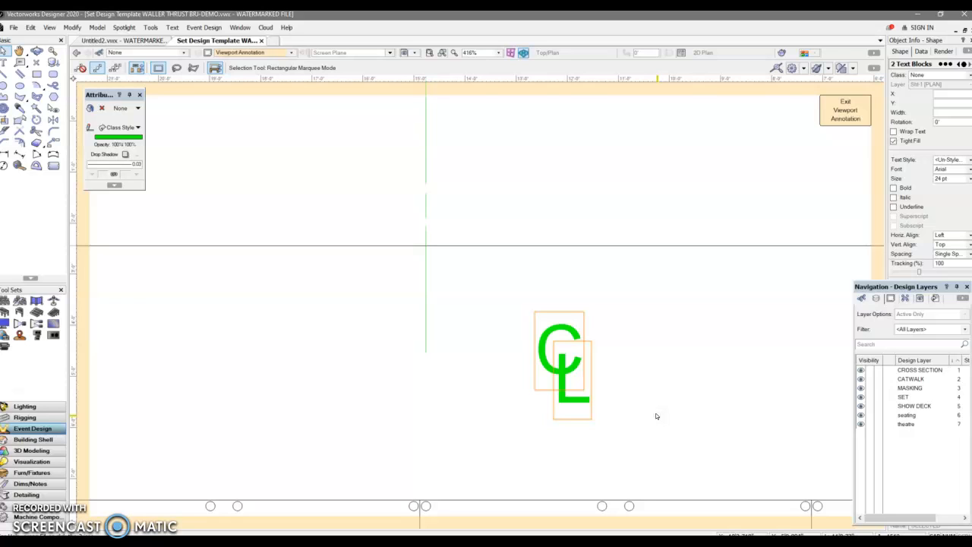
key(ctrl+g)
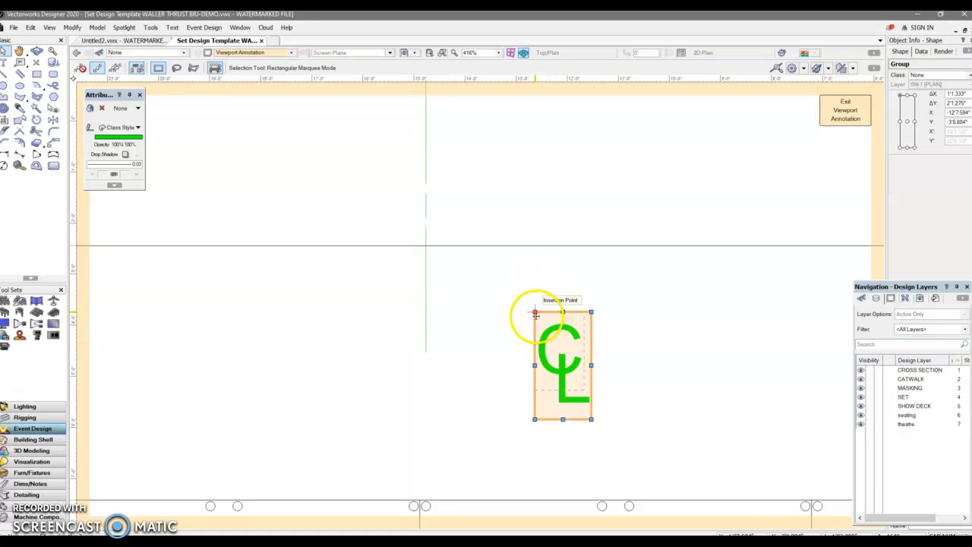
drag(559, 313, 423, 327)
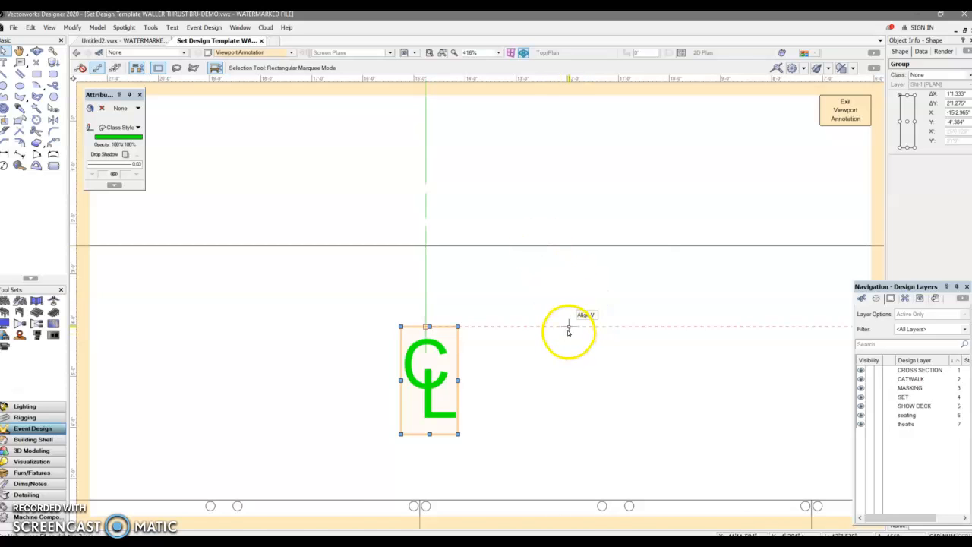
scroll(569, 332, down, 2)
scroll(617, 332, down, 1)
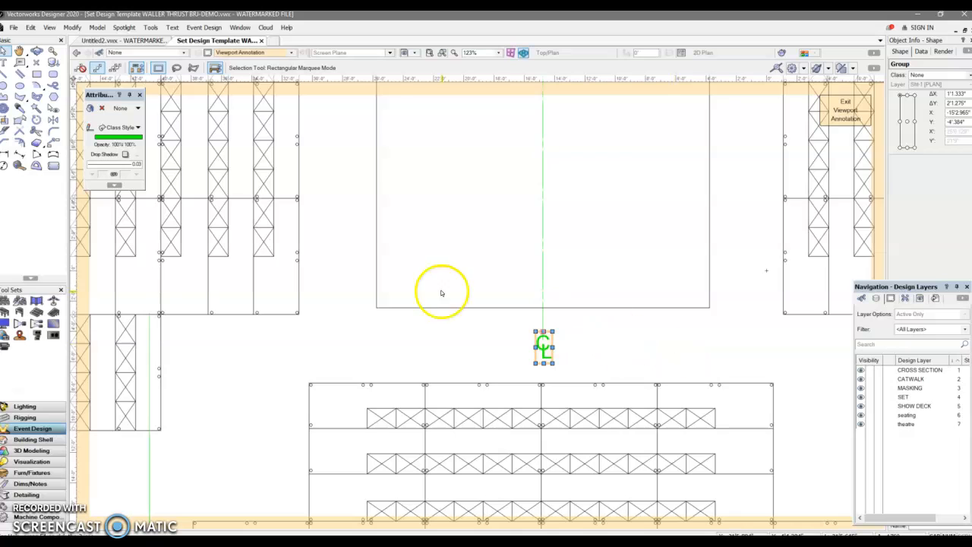
Step: Draw a 32'0" horizontal line across the stage front, between the inner lower corners of the two side seating blocks
click(6, 73)
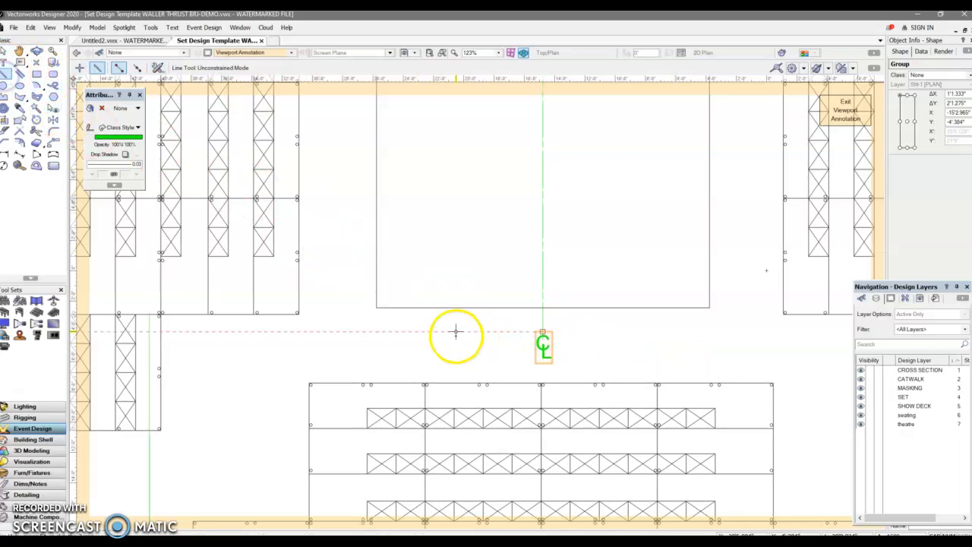
click(298, 314)
click(377, 307)
click(392, 384)
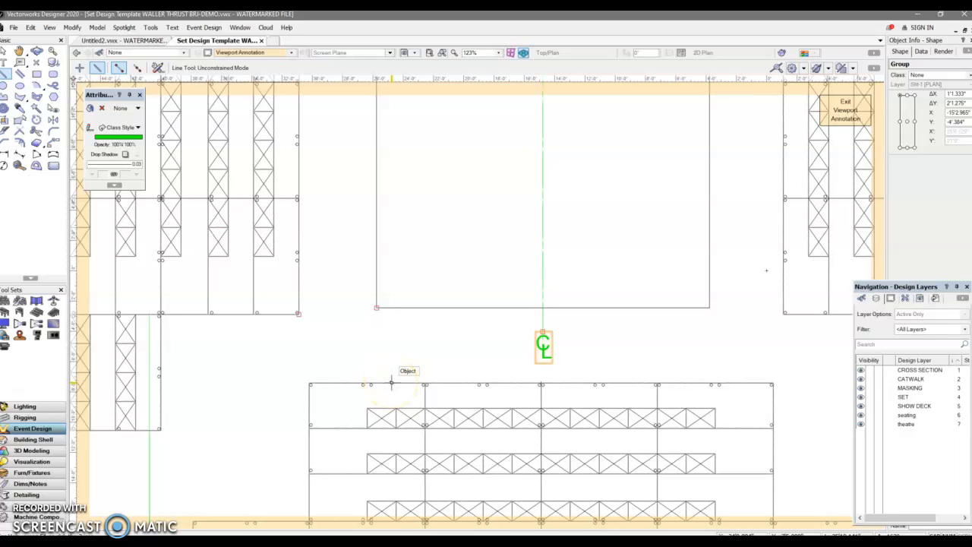
click(412, 371)
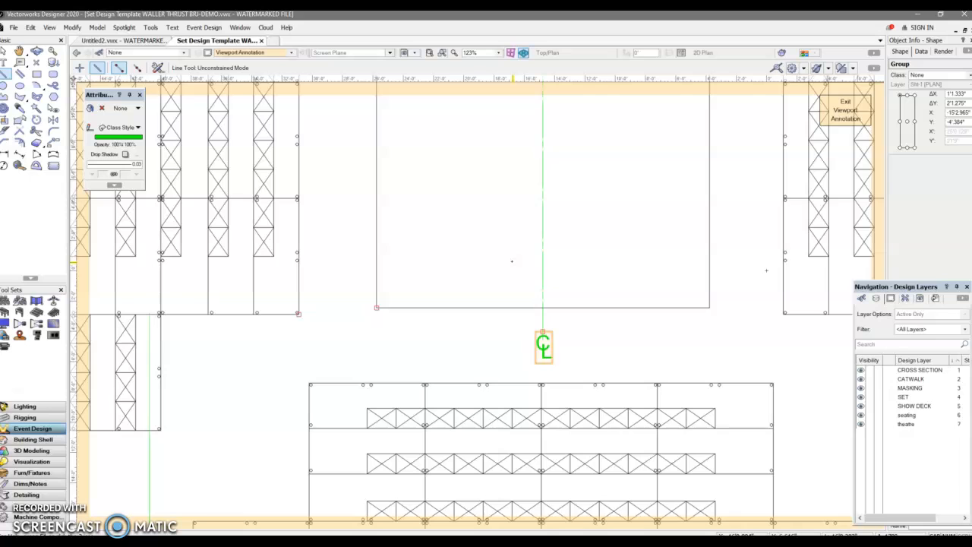
click(297, 313)
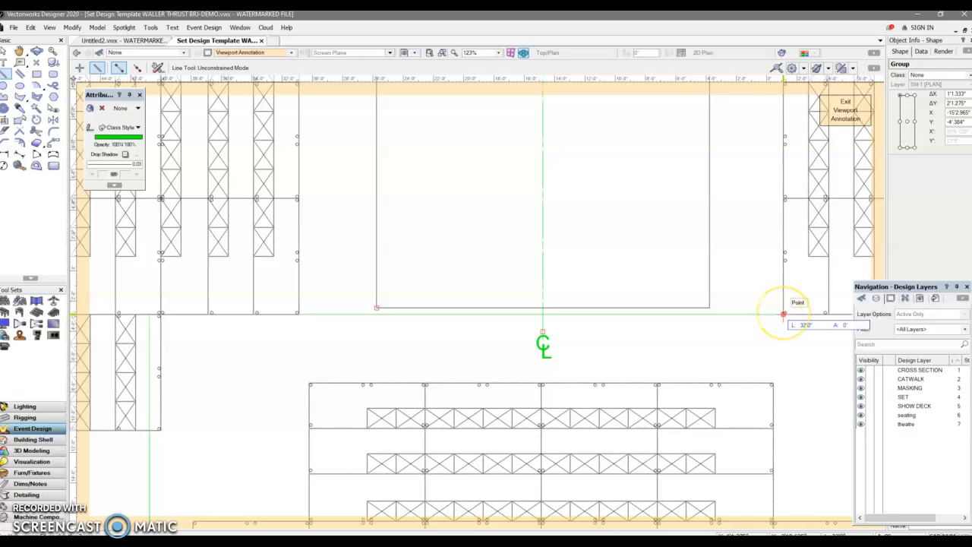
click(783, 314)
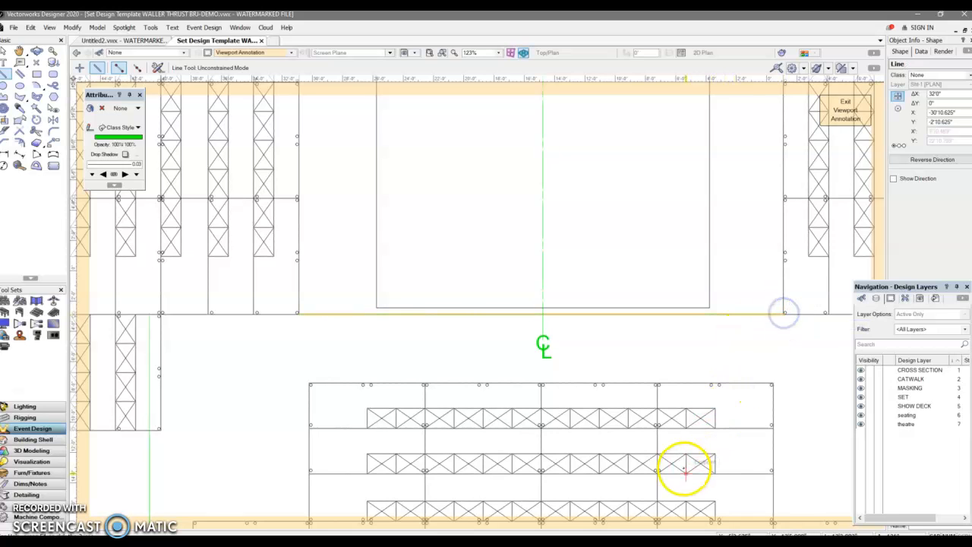
Step: Change the horizontal line's pen style to Line Type and apply the dashed pattern Line Type-4
click(112, 129)
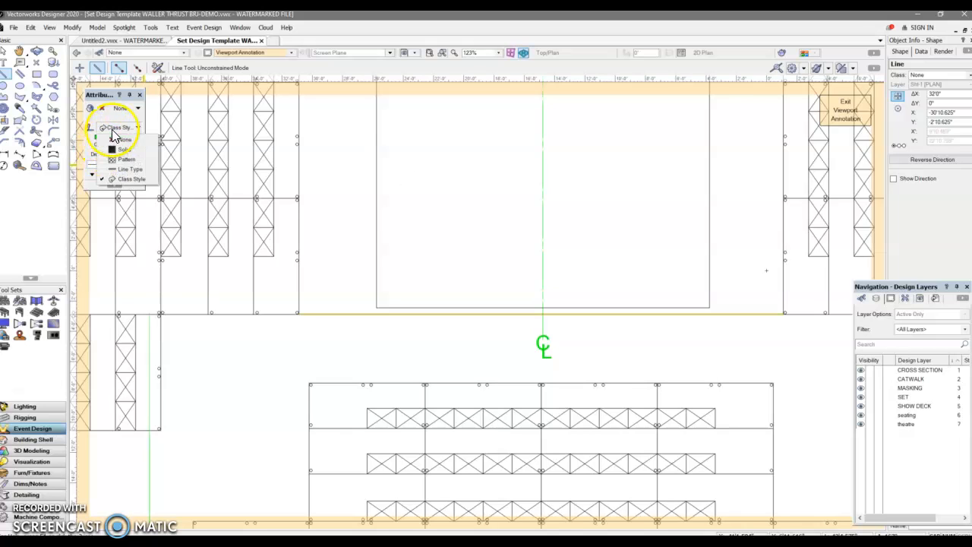
click(122, 170)
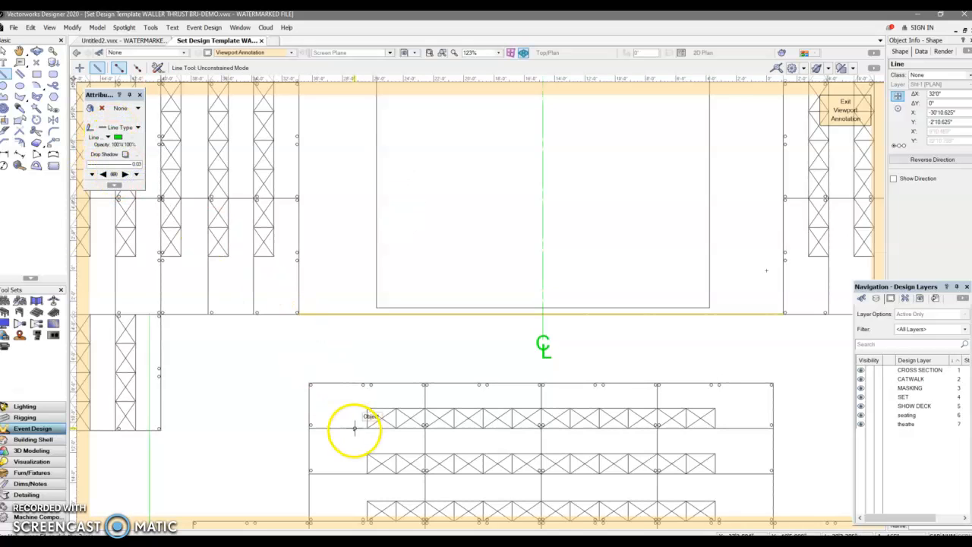
click(98, 142)
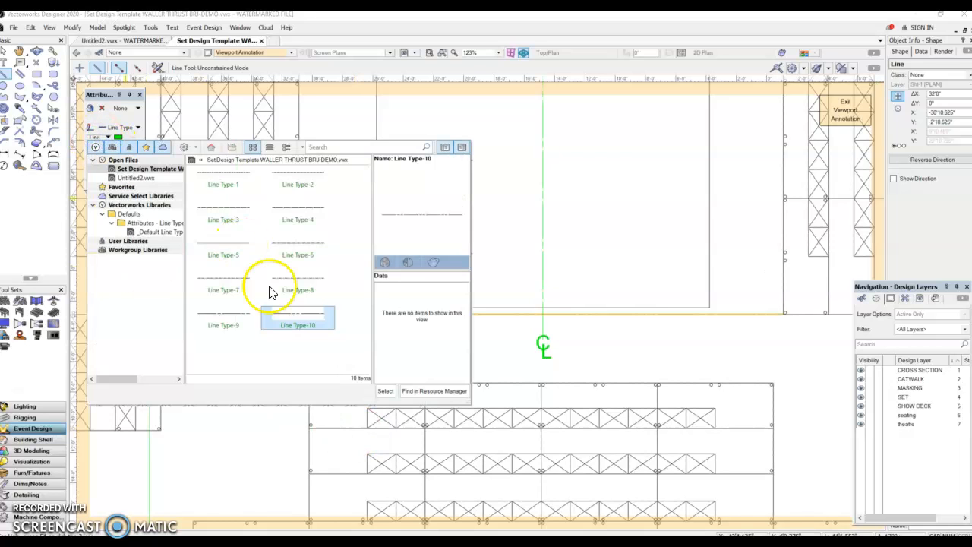
click(292, 218)
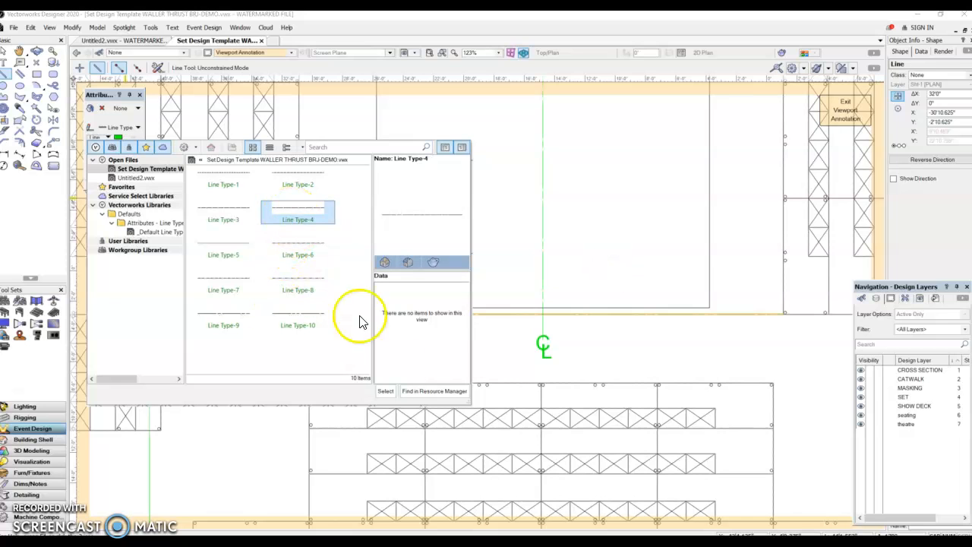
double_click(303, 216)
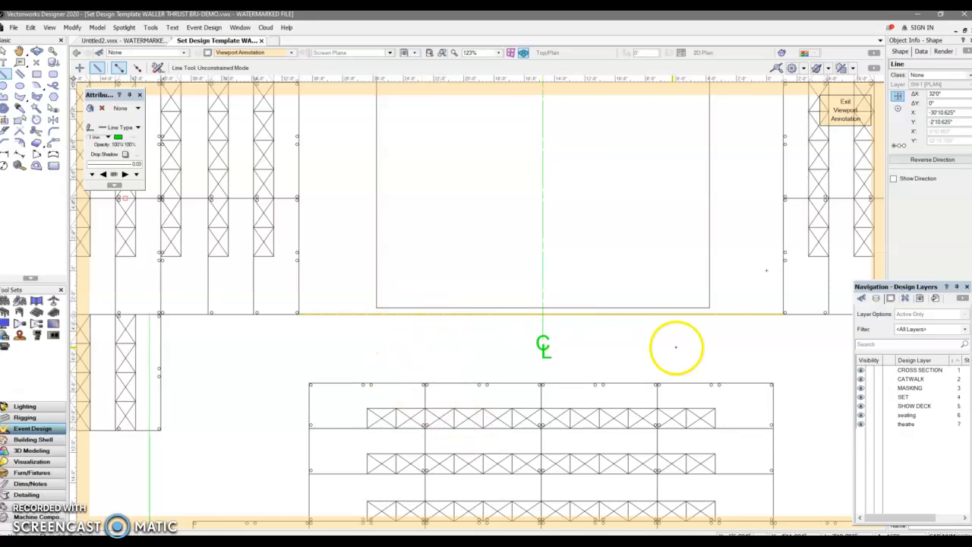
Step: Draw a short horizontal line about 3'7" long just below the right end of the dashed horizontal line
scroll(695, 349, up, 2)
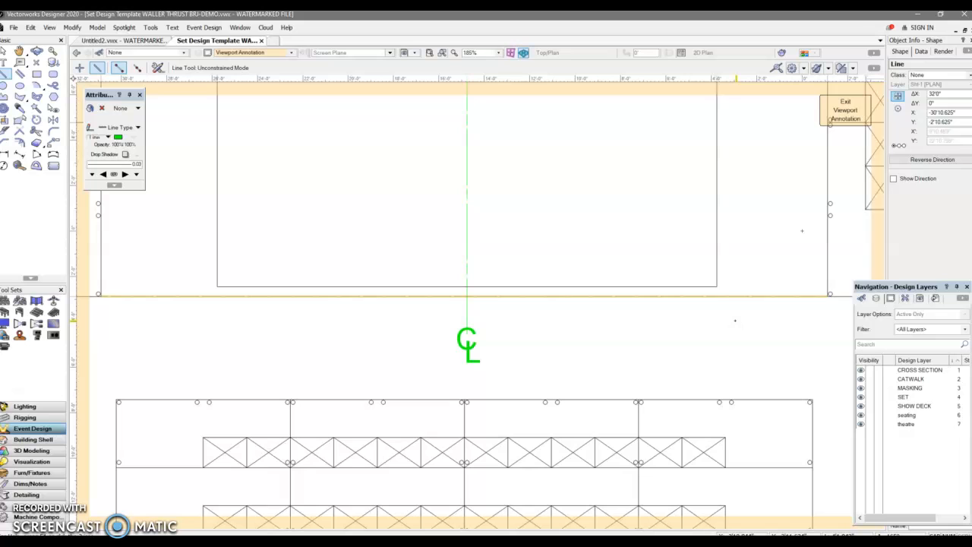
click(734, 320)
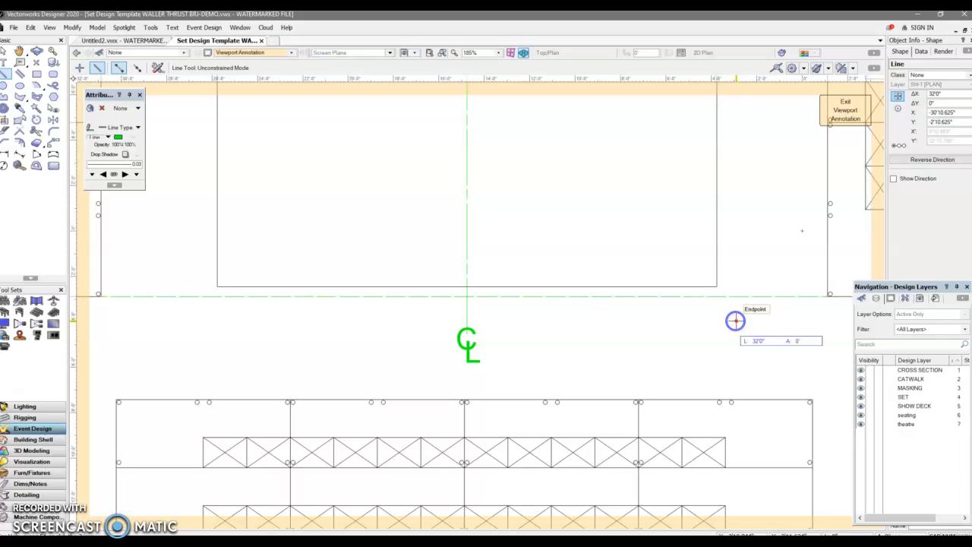
click(818, 321)
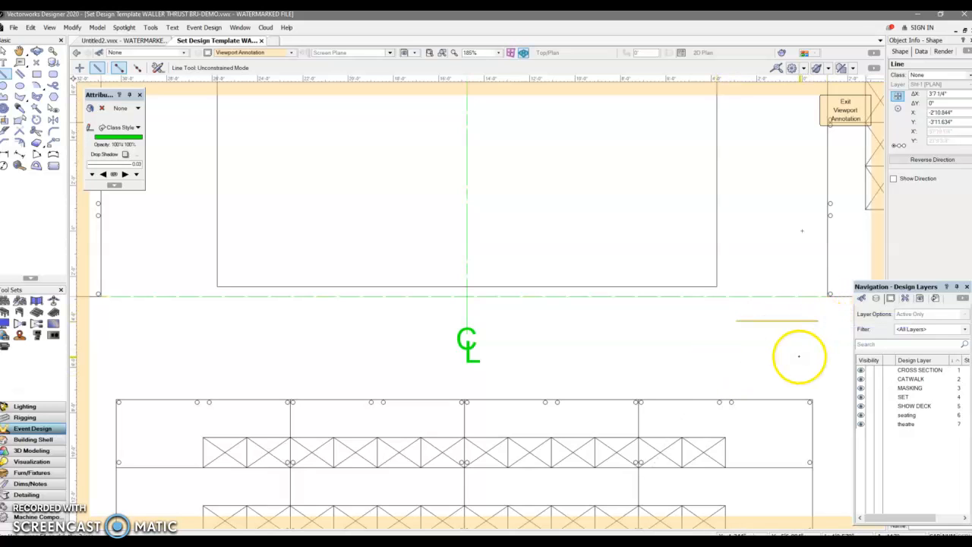
Step: Delete the short horizontal line and place a grouped BL label at the right end of the dashed horizontal line
key(Delete)
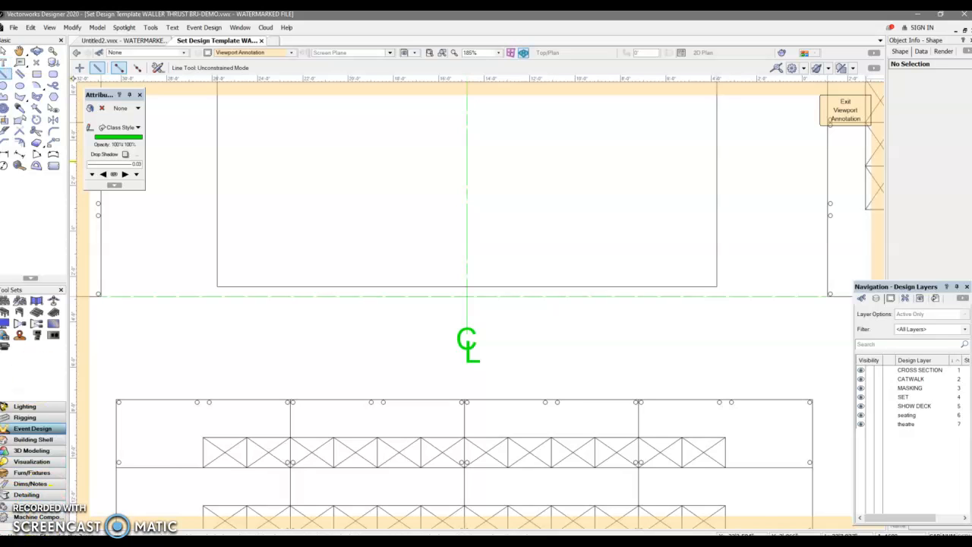
click(191, 475)
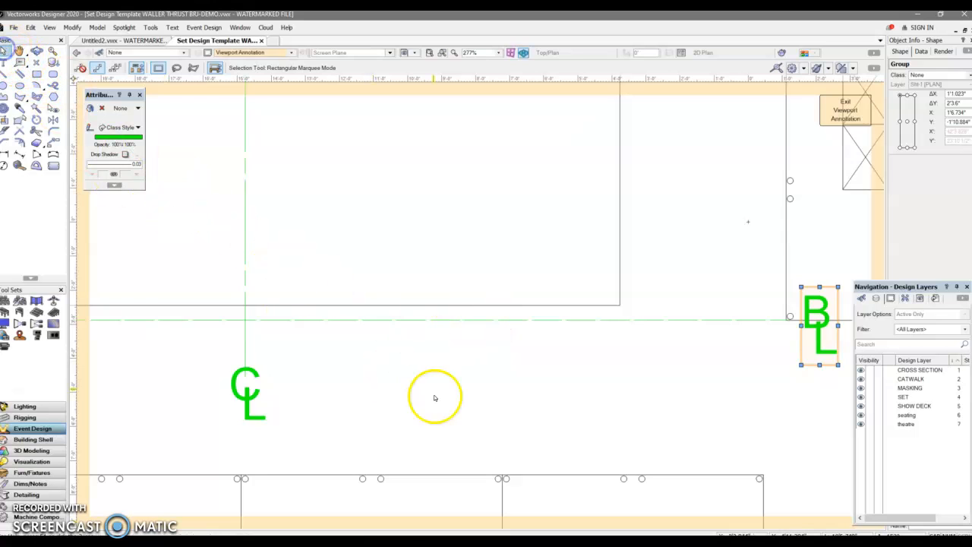
Step: Set the dashed horizontal line's thickness to 0.18
click(395, 319)
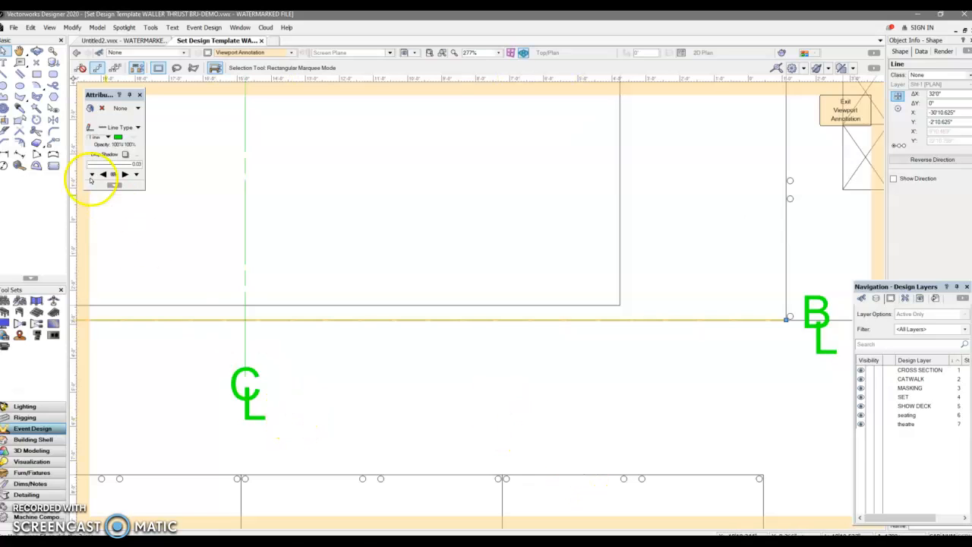
click(6, 75)
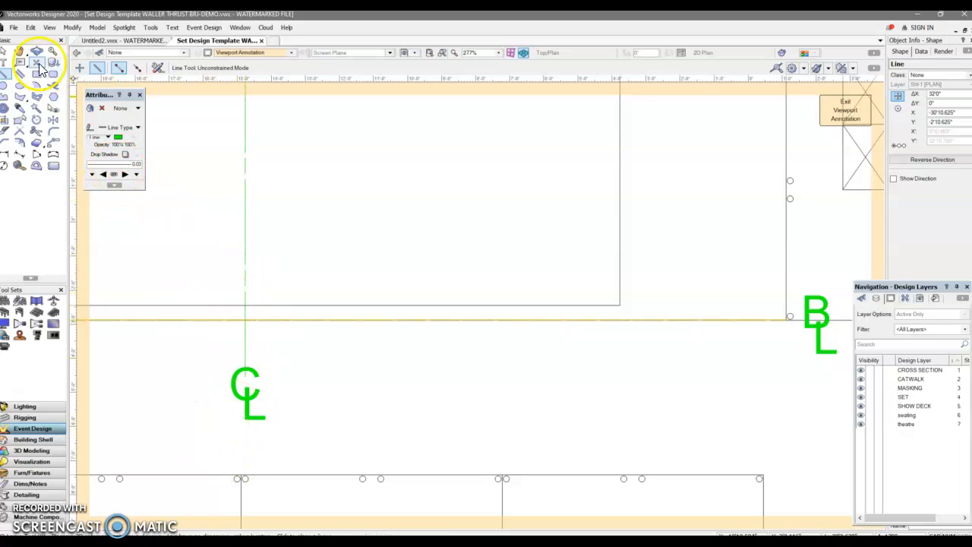
click(5, 51)
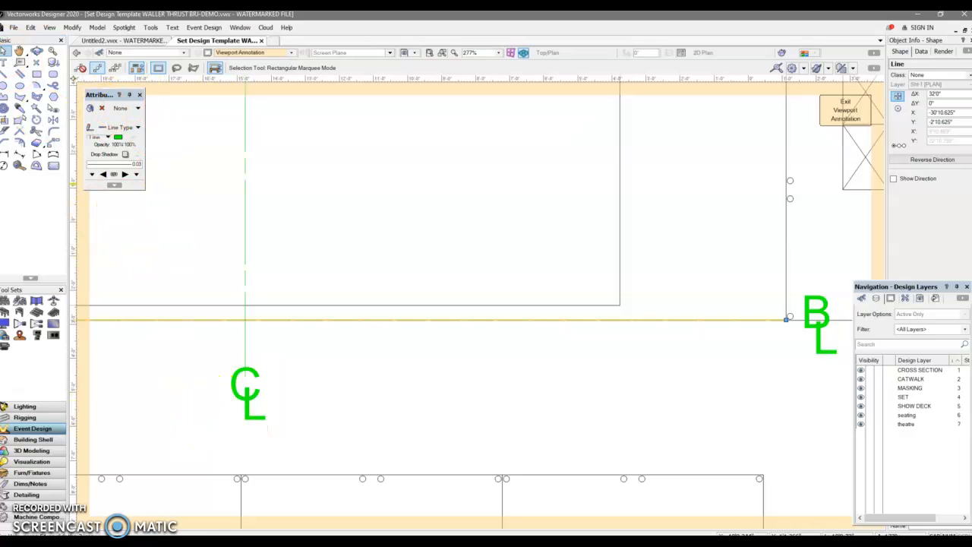
click(120, 172)
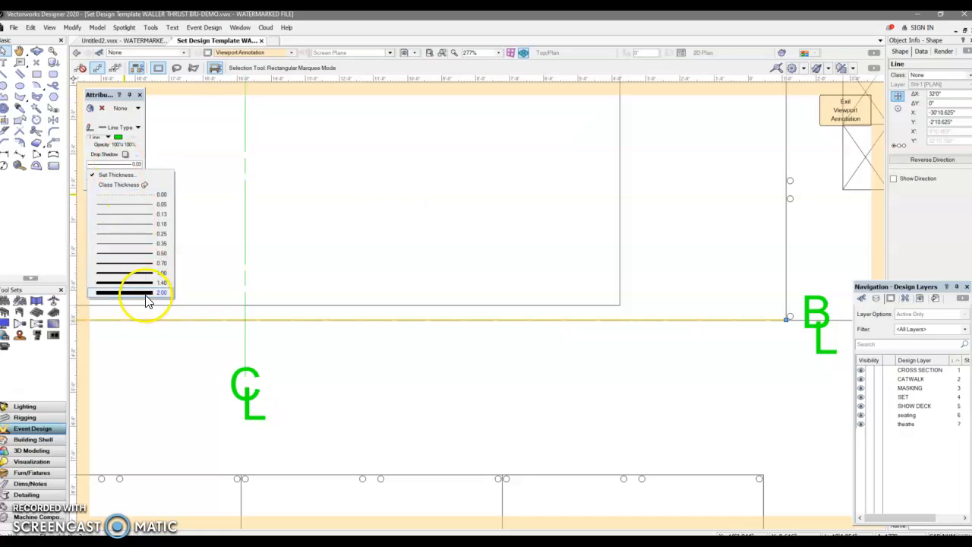
click(139, 224)
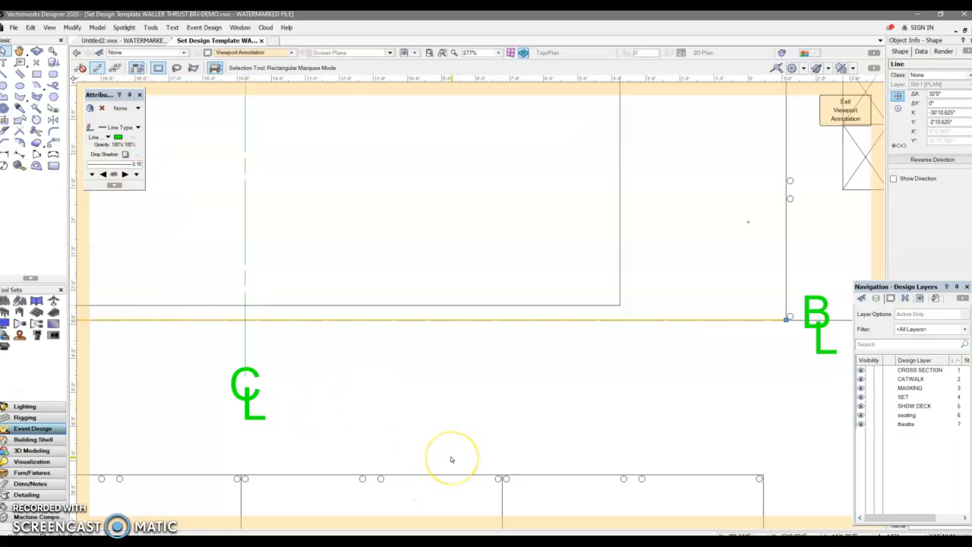
click(30, 541)
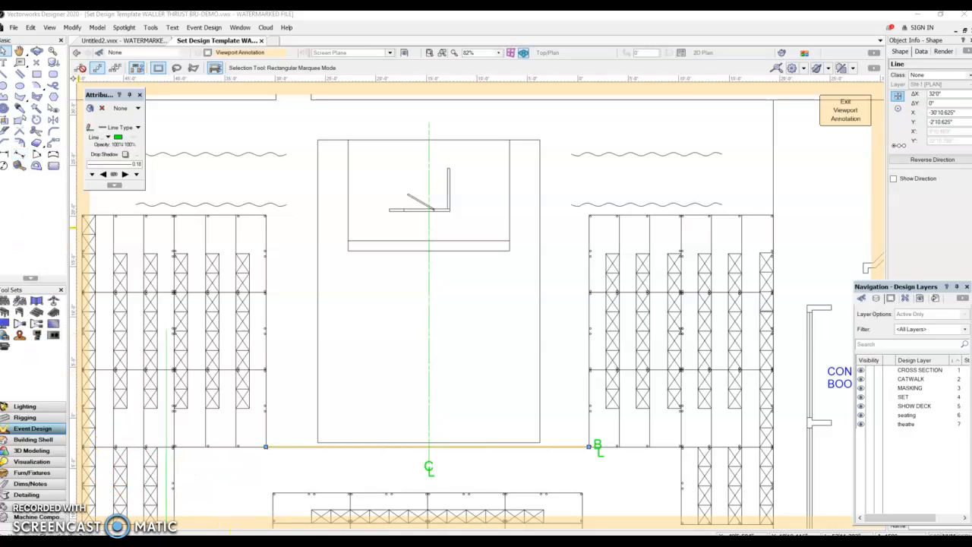
mouse_move(283, 542)
scroll(437, 467, up, 3)
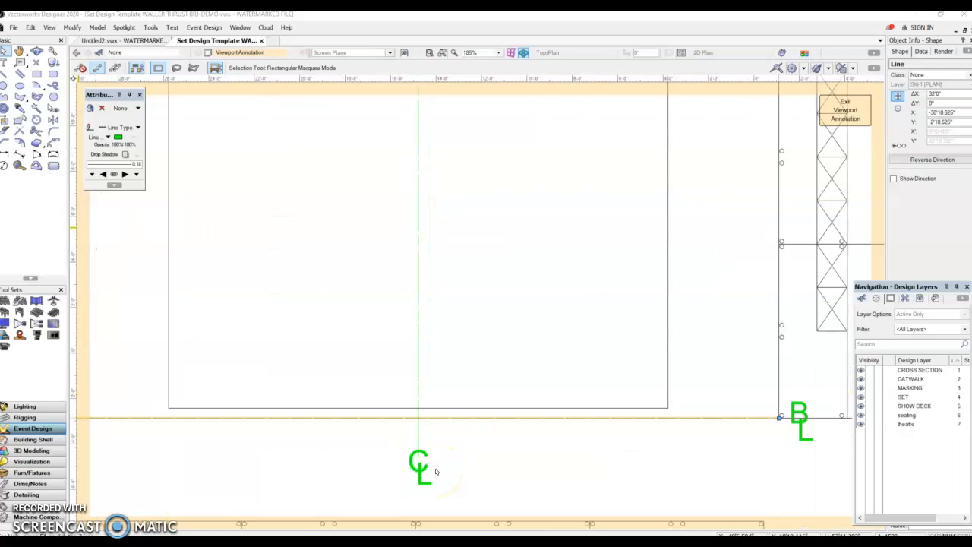
scroll(436, 472, down, 3)
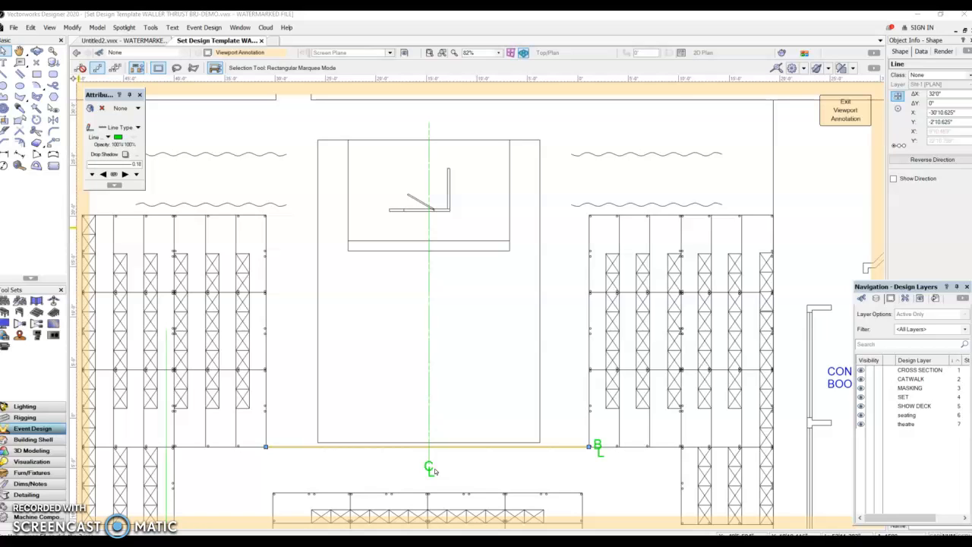
Step: Set the dashed horizontal line's pen colour to blue
click(5, 53)
click(119, 138)
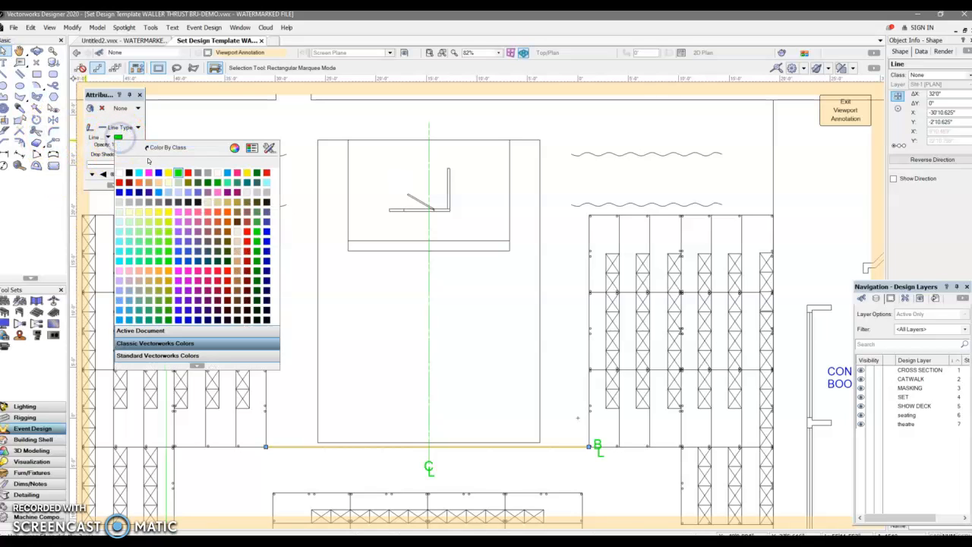
click(158, 174)
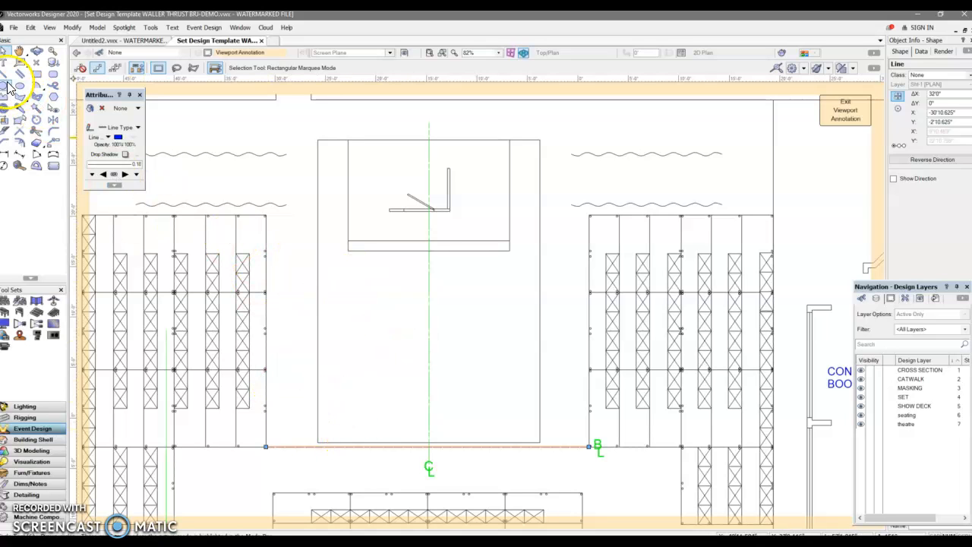
Step: Add a horizontal linear dimension from the centre line to the stage's lower right corner, placed just below the dashed horizontal line
click(8, 155)
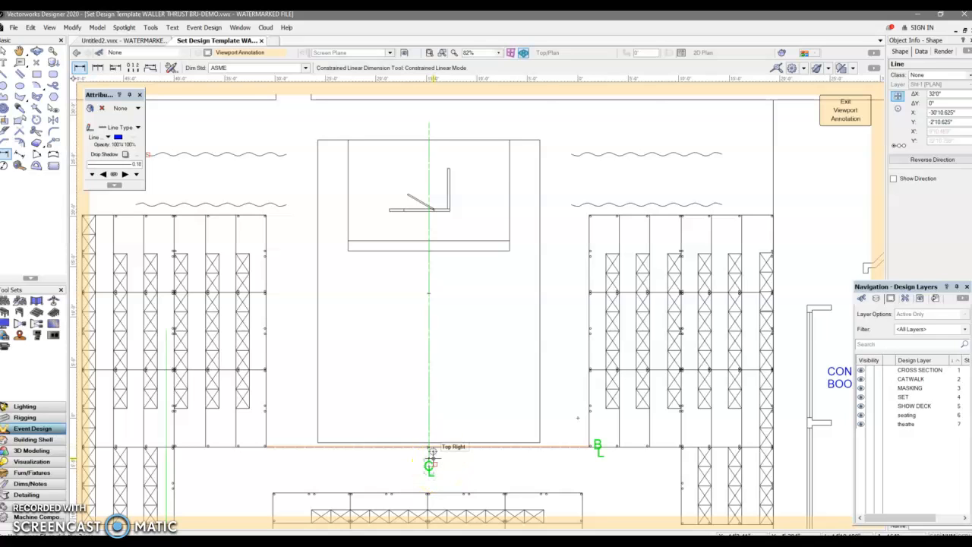
scroll(430, 461, up, 3)
click(417, 438)
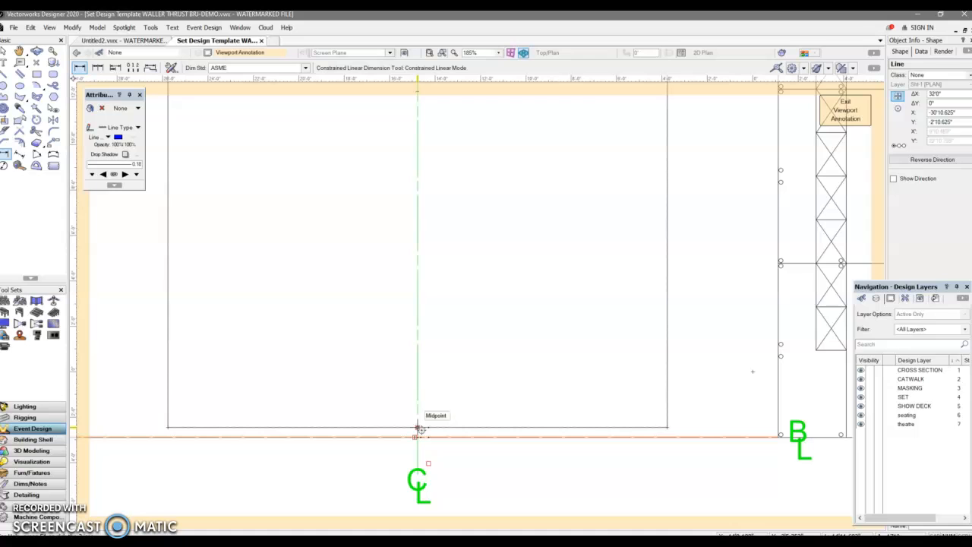
click(417, 429)
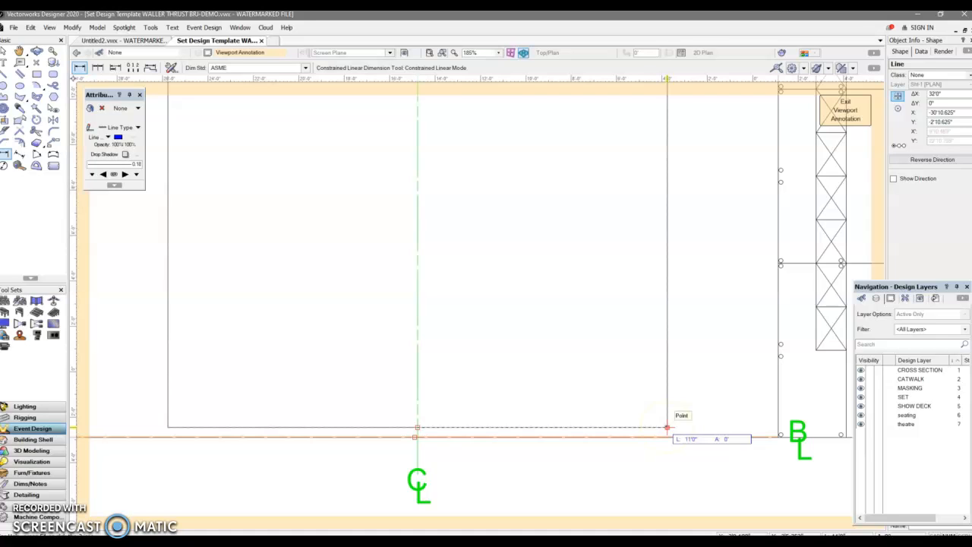
click(668, 428)
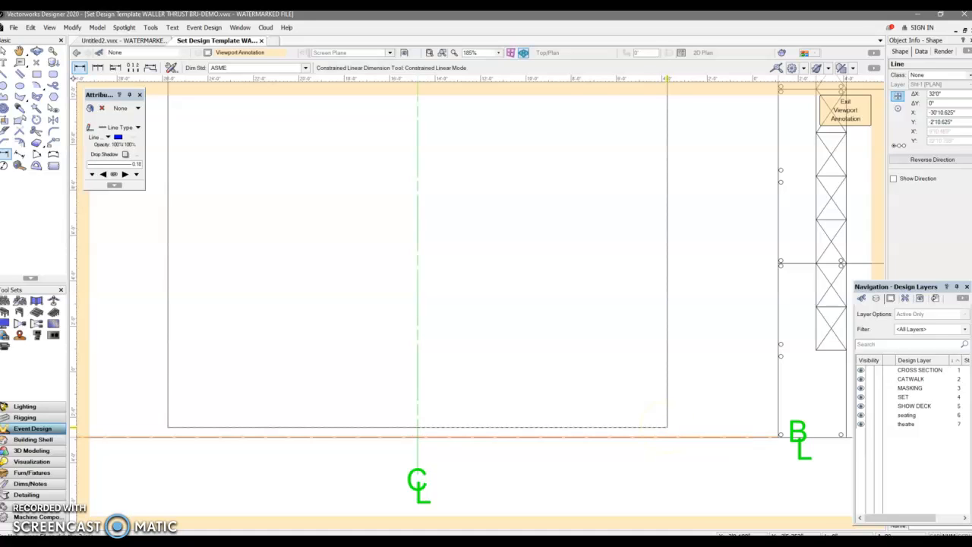
click(649, 457)
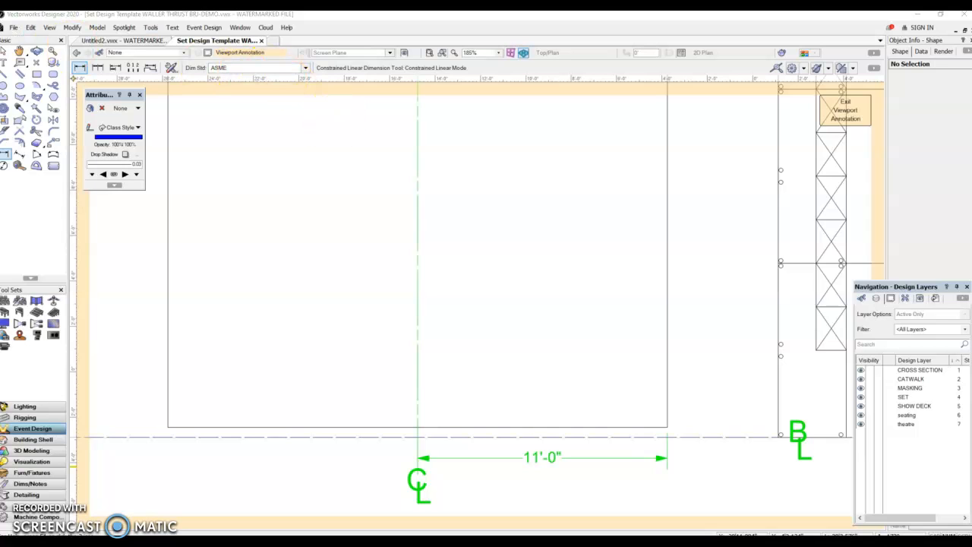
Step: Set the pen colour of the dimension below the stage front to blue
click(4, 51)
click(605, 459)
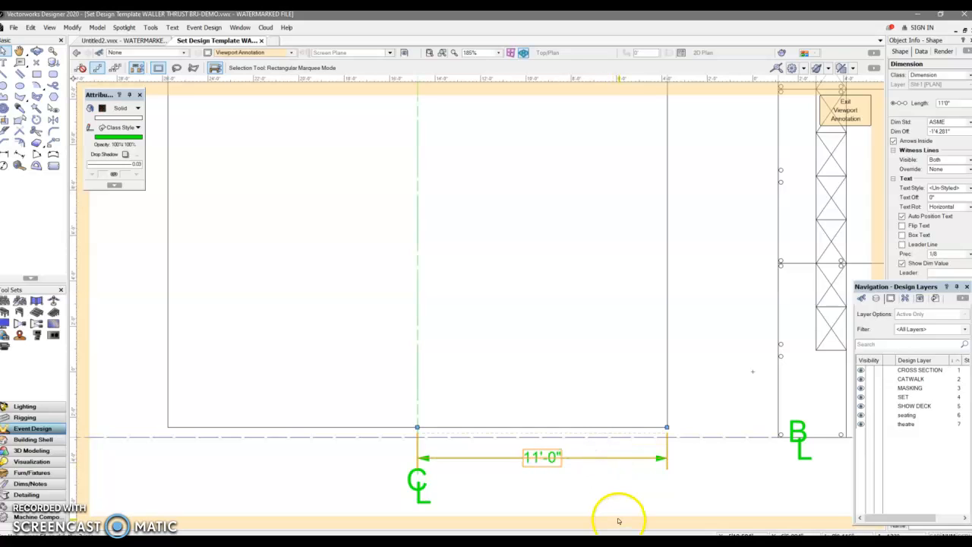
click(117, 145)
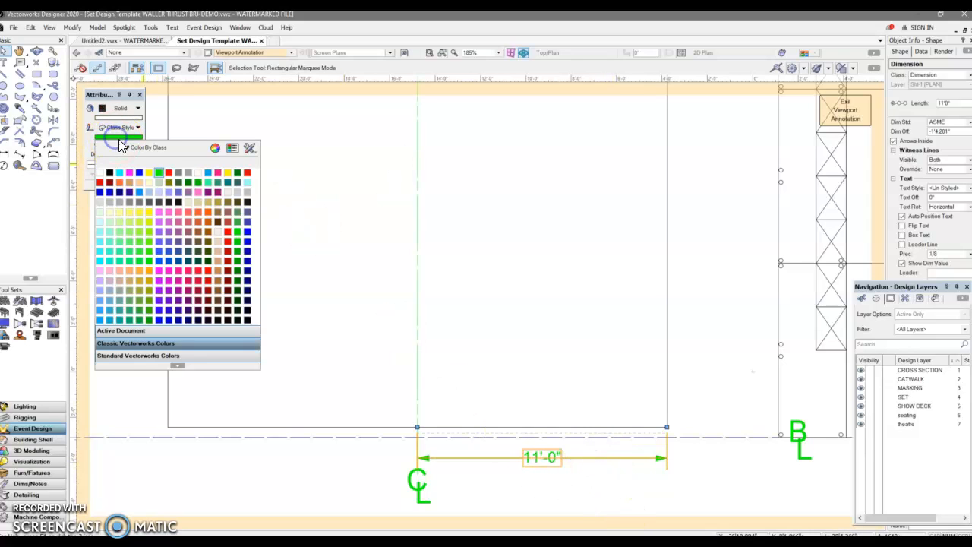
click(139, 172)
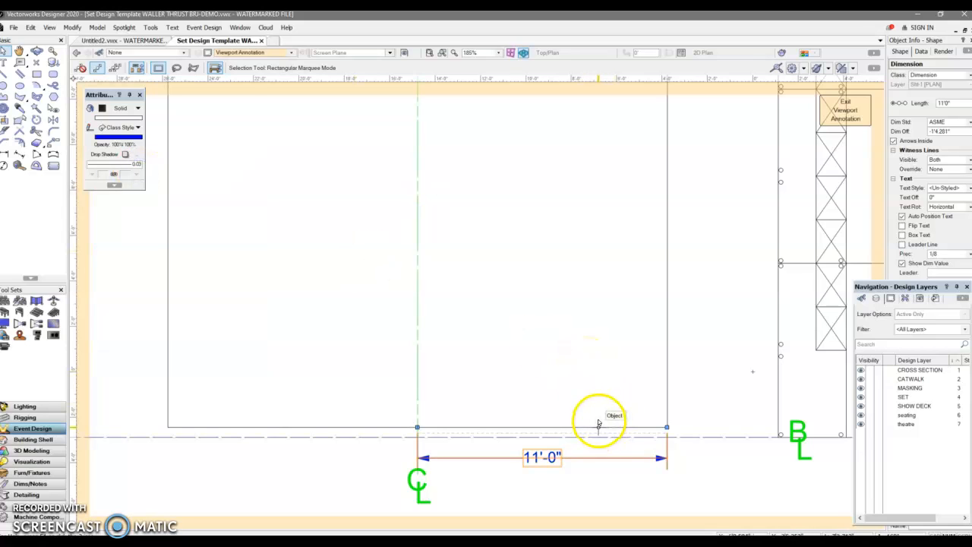
Step: Set the dashed horizontal line's pen colour back to green and deselect it
click(707, 437)
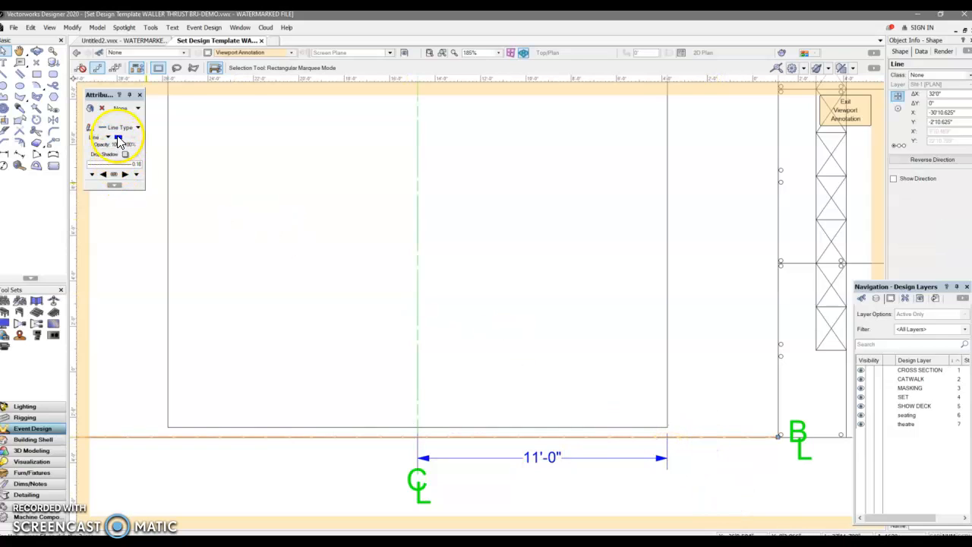
click(118, 139)
click(180, 172)
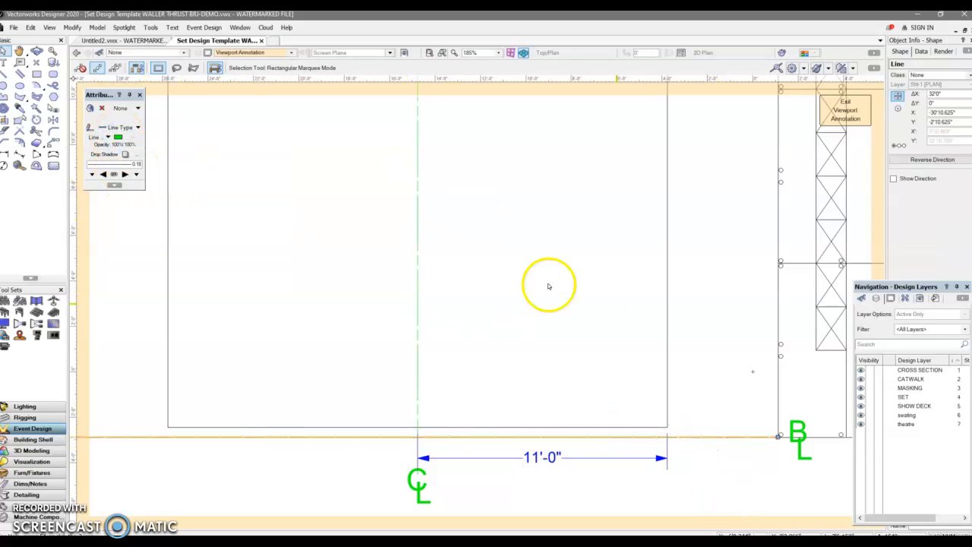
click(710, 301)
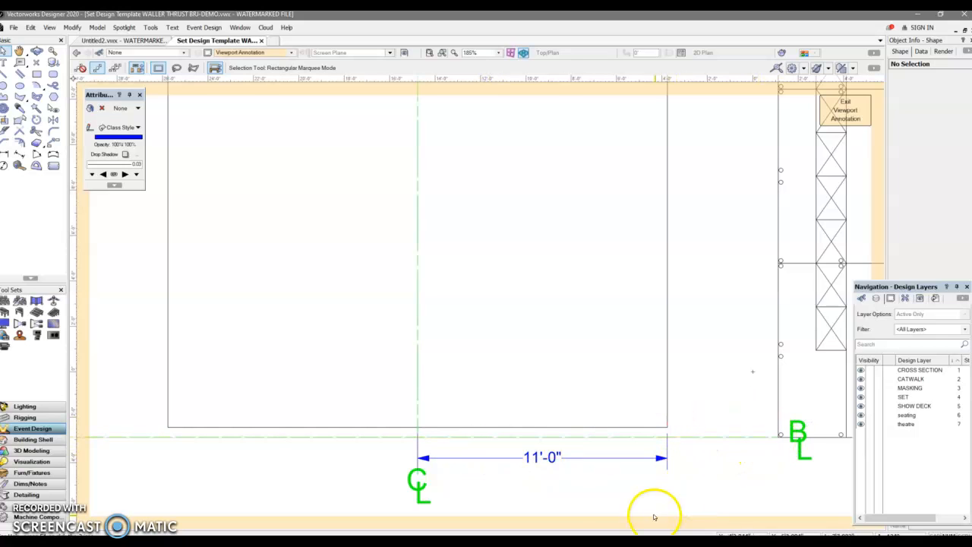
Step: Add a vertical dimension between the dashed horizontal line and the stage's front edge, placed outside the stage's lower left corner
click(4, 156)
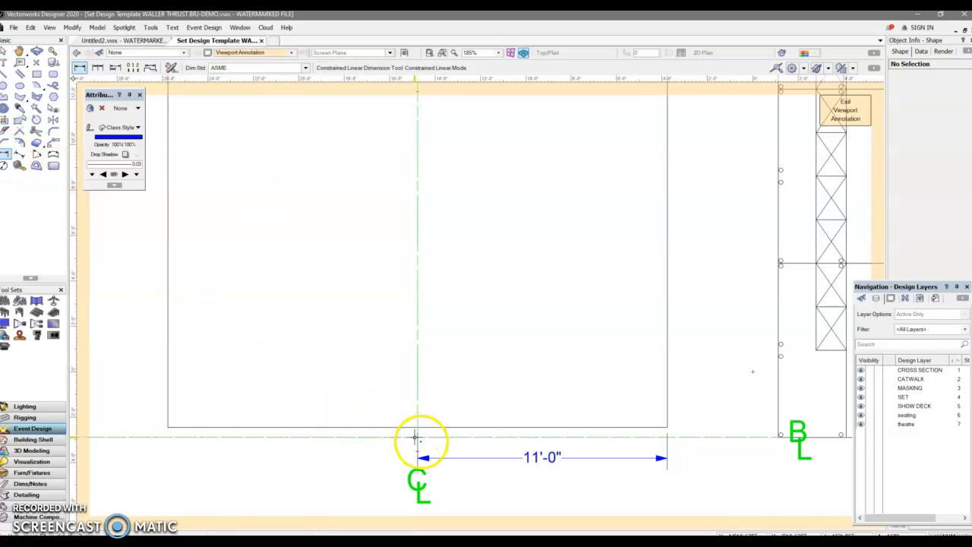
click(167, 436)
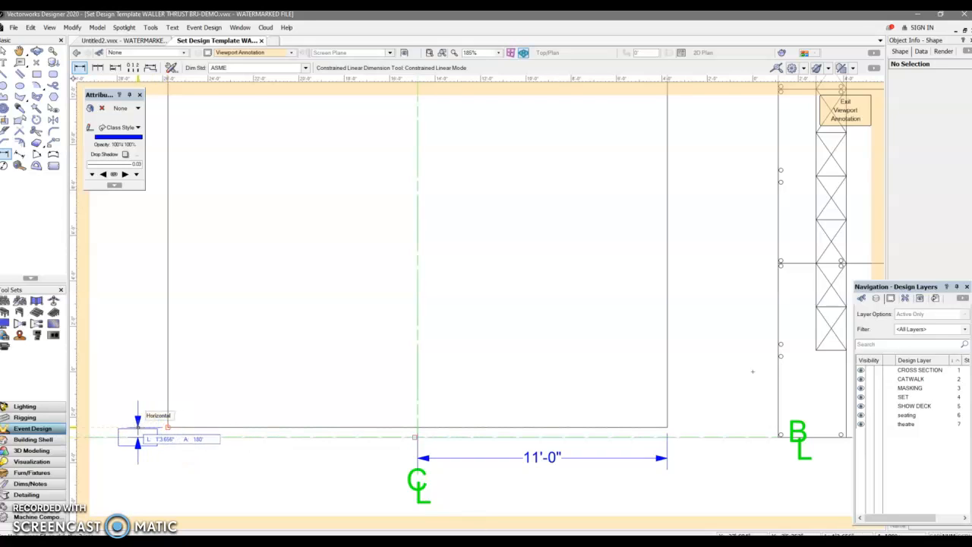
click(228, 505)
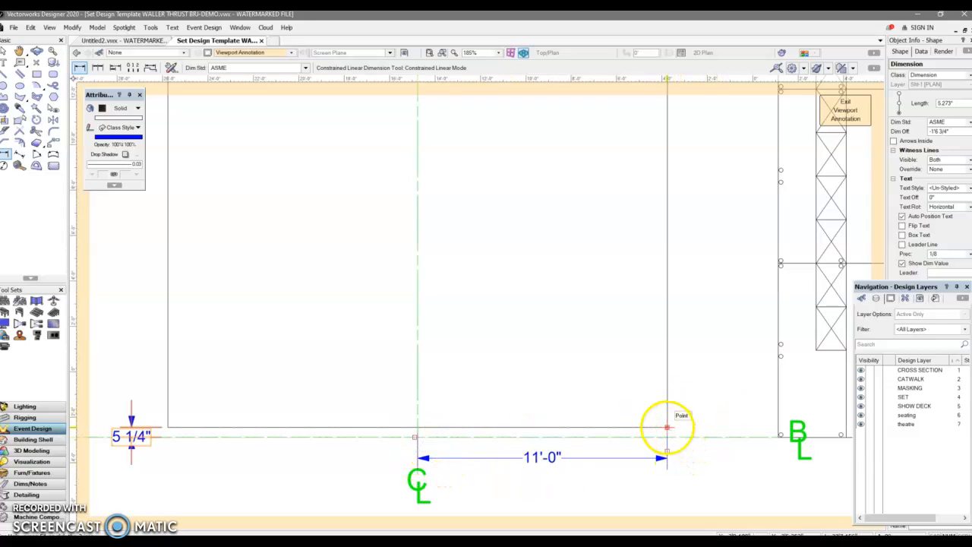
Step: Add a vertical dimension along the full depth of the stage's left edge, placed just outside that edge
scroll(687, 451, down, 2)
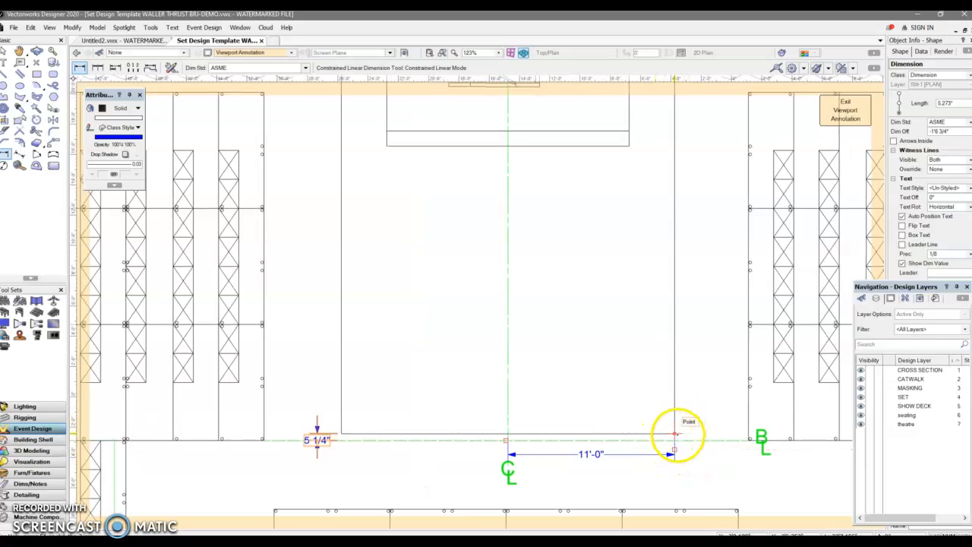
click(674, 434)
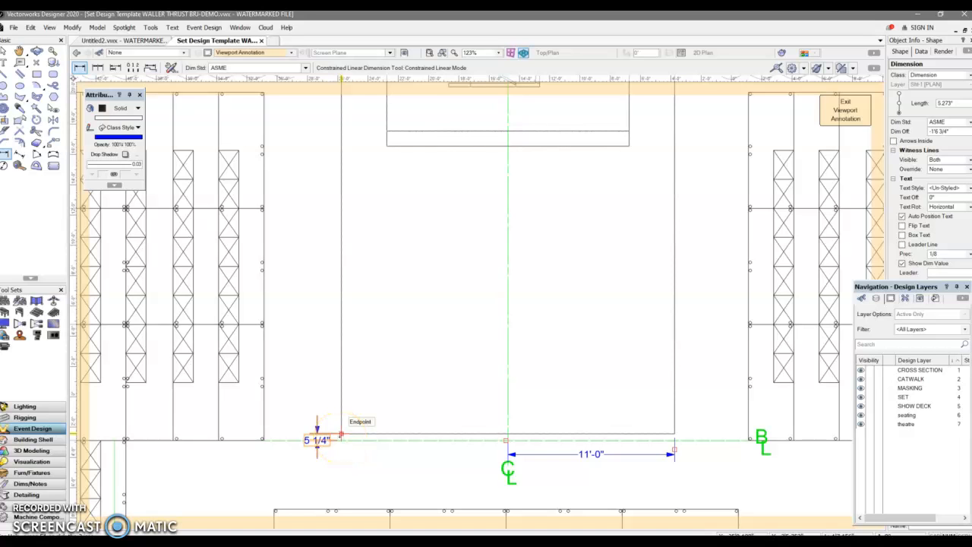
click(341, 434)
middle_drag(372, 330, 383, 463)
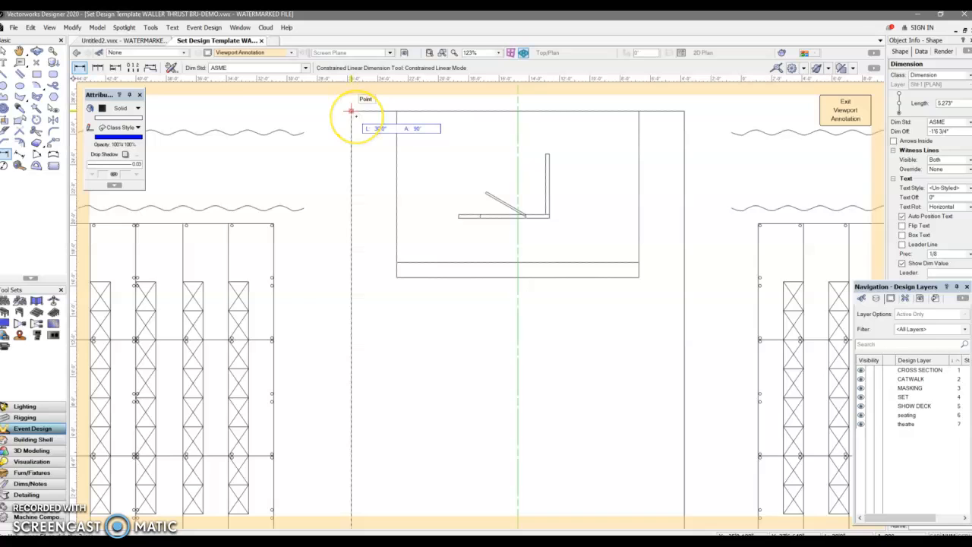
click(356, 116)
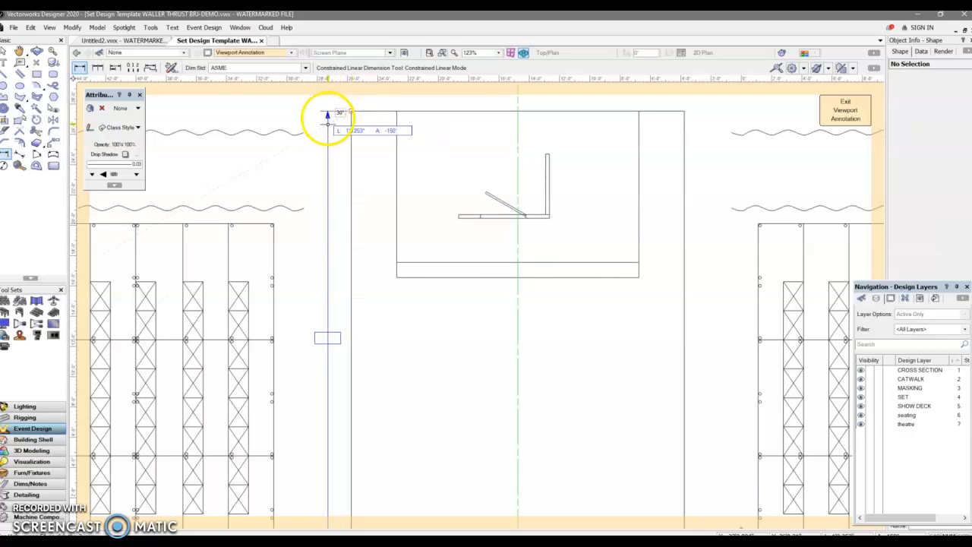
click(334, 152)
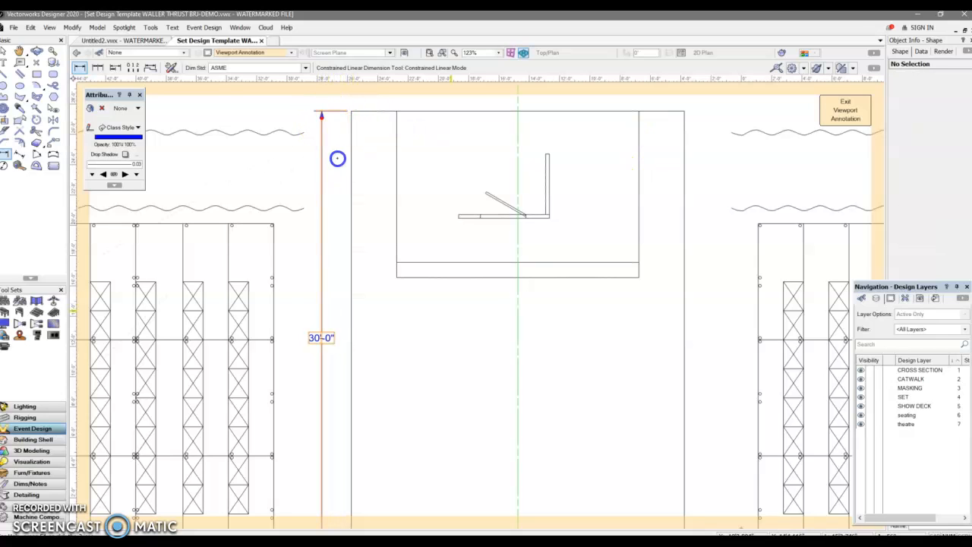
Step: Add a horizontal dimension from the upstage platform's lower left corner to the centre line, placed just below the platform
middle_drag(653, 384, 615, 311)
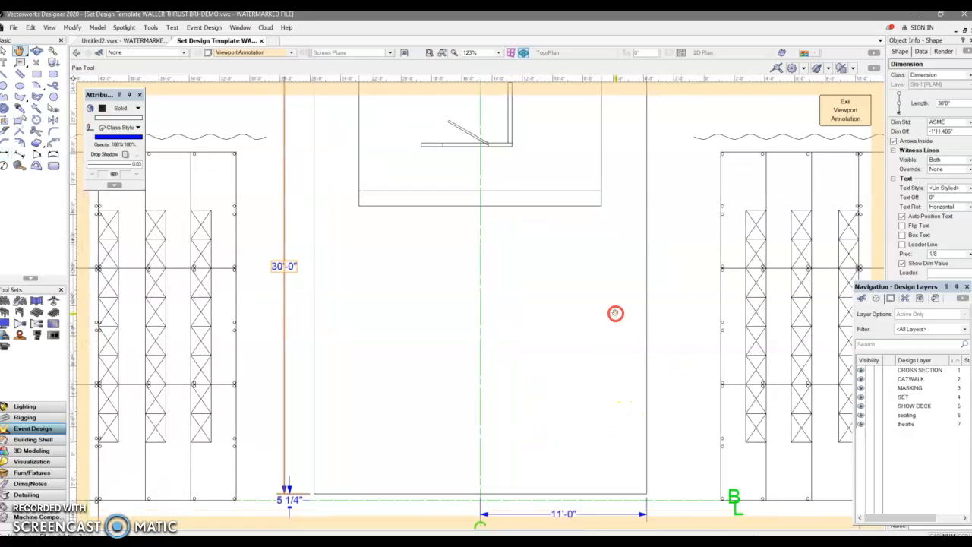
middle_drag(490, 312, 478, 378)
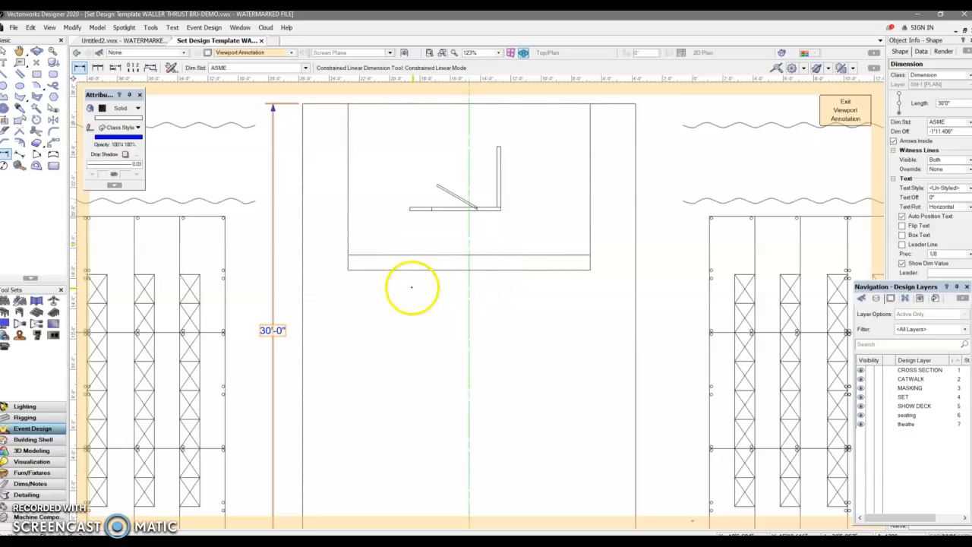
drag(348, 269, 469, 270)
click(469, 270)
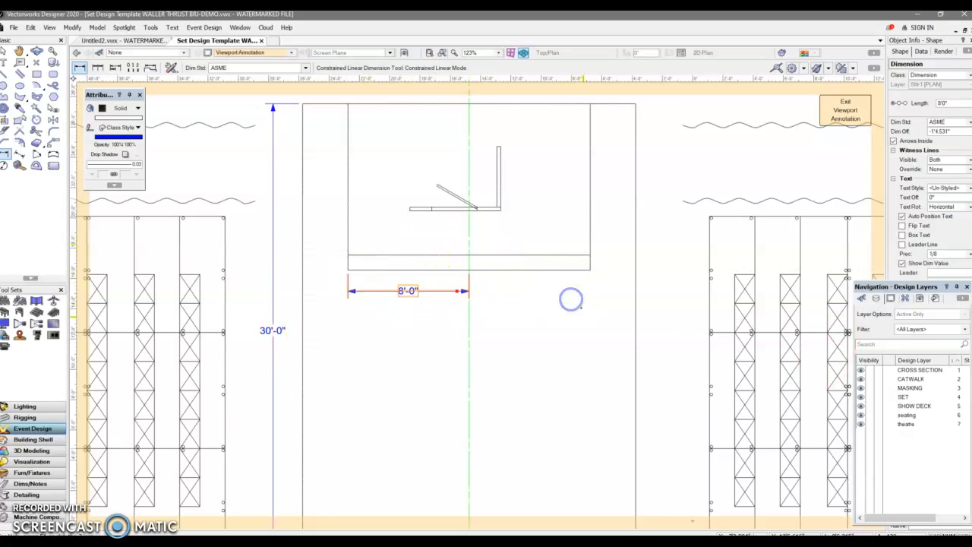